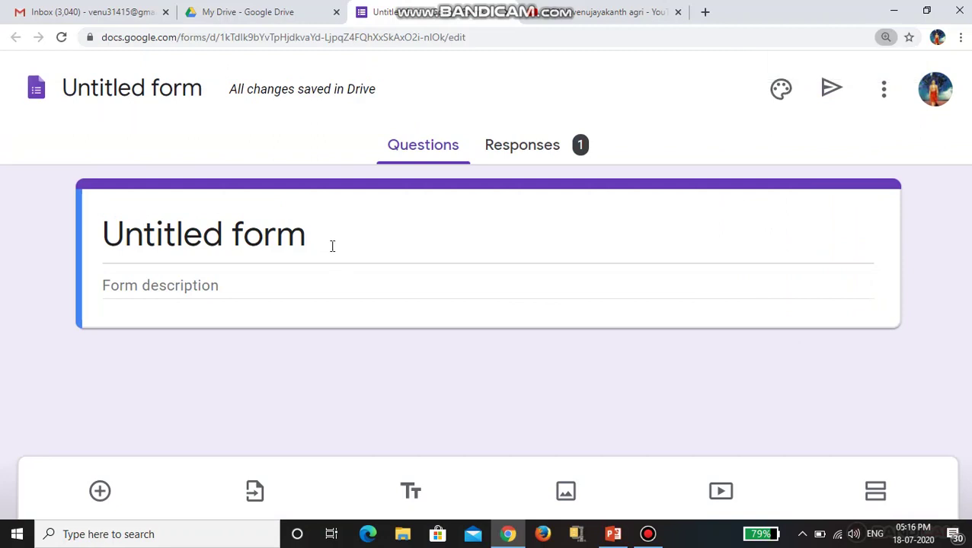
Zoom the page out and select the 'Untitled form' title of the blank form
key("ctrl+minus")
key("ctrl+minus")
left_click(358, 191)
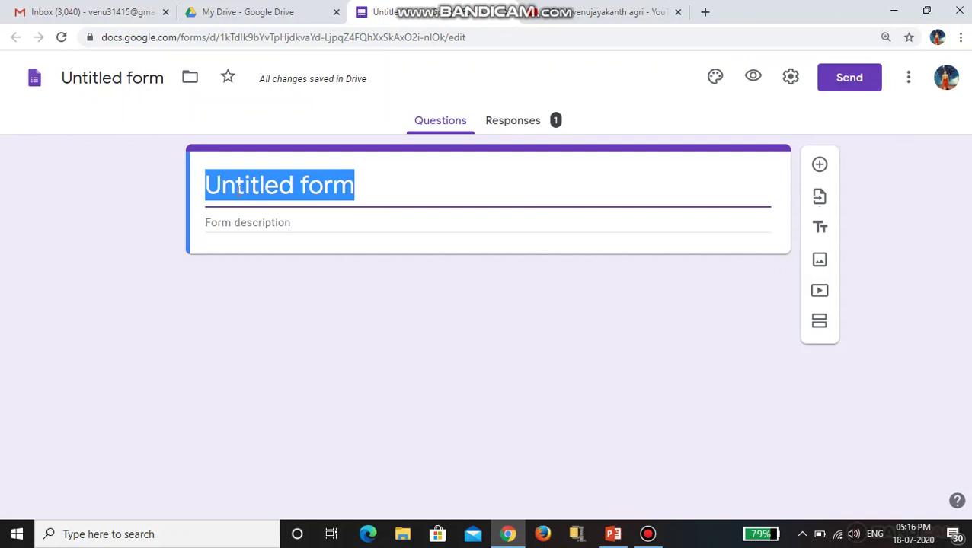
Title the form CROP CALENDAR
type("CROP CAL")
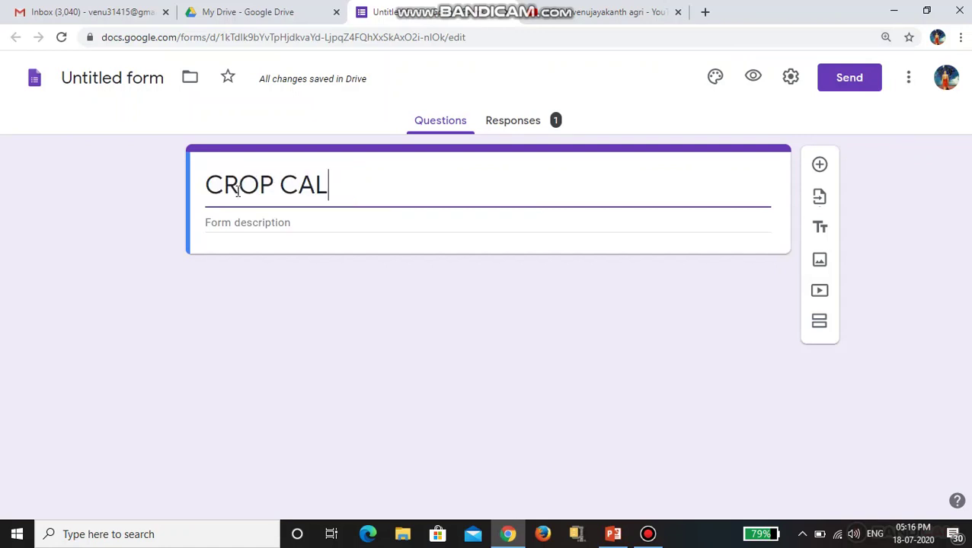
type("NE")
key("BackSpace")
key("BackSpace")
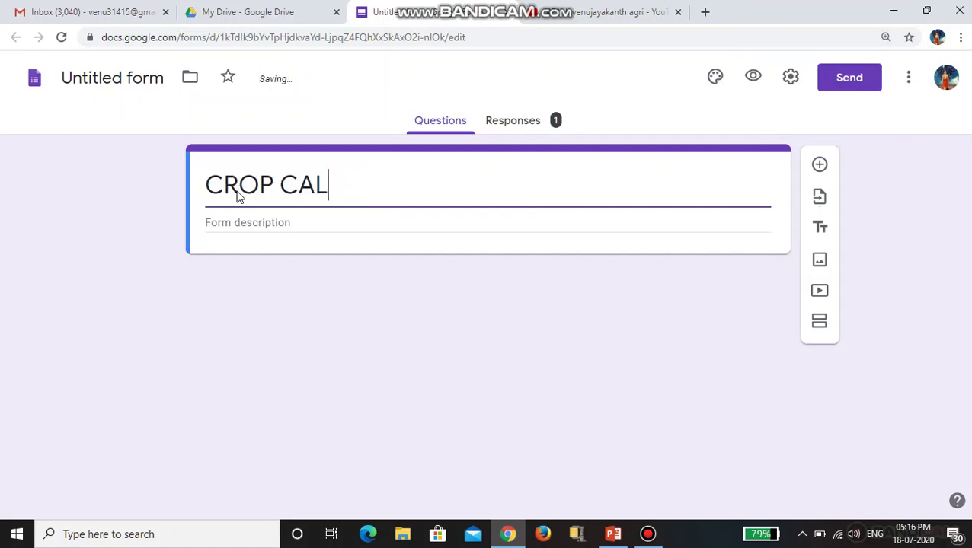
type("ENDAR")
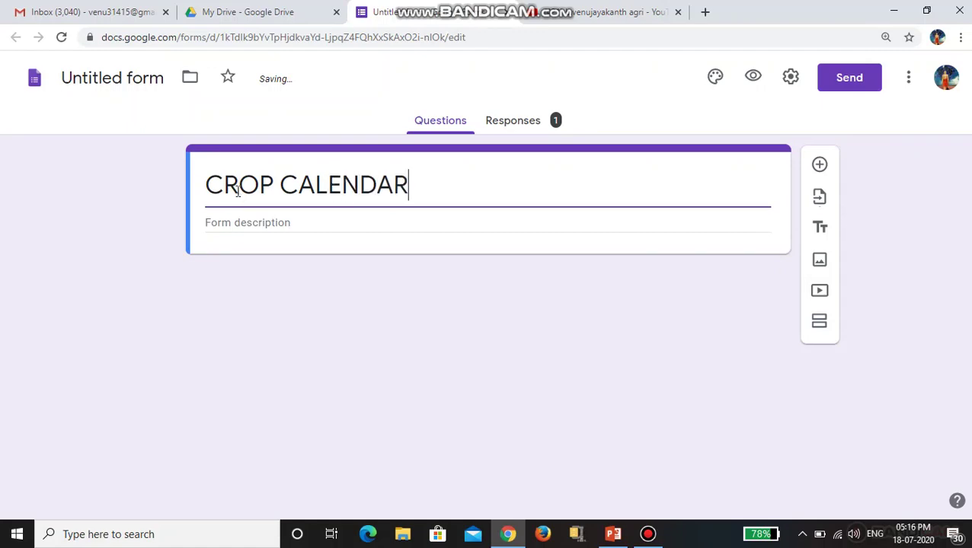
left_click(613, 534)
left_click(613, 534)
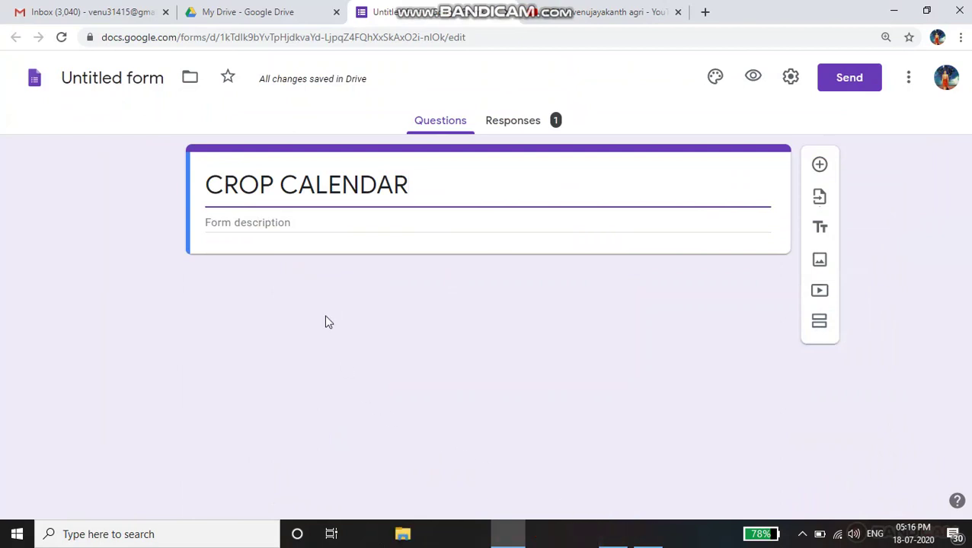
Add the description 'TO UNDERSTAND CROP CALENDAR', correcting the misspelt UNDERSATND via spell-check
left_click(305, 221)
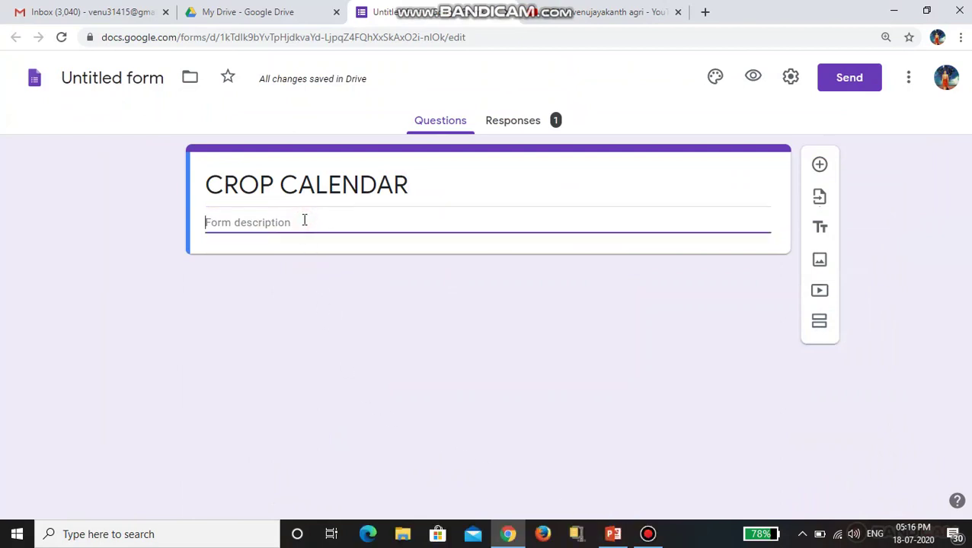
type("TO")
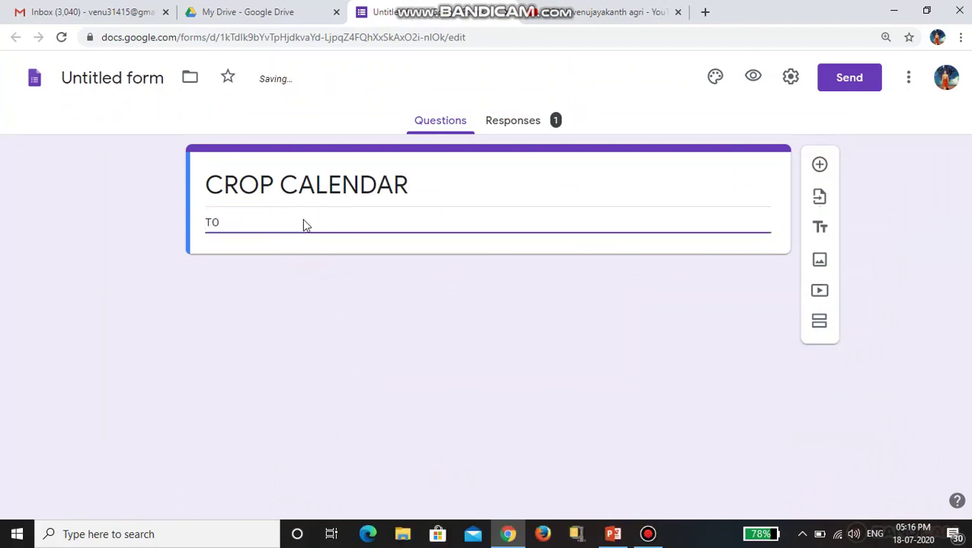
type(" UNDERSATND CROP CALENAR")
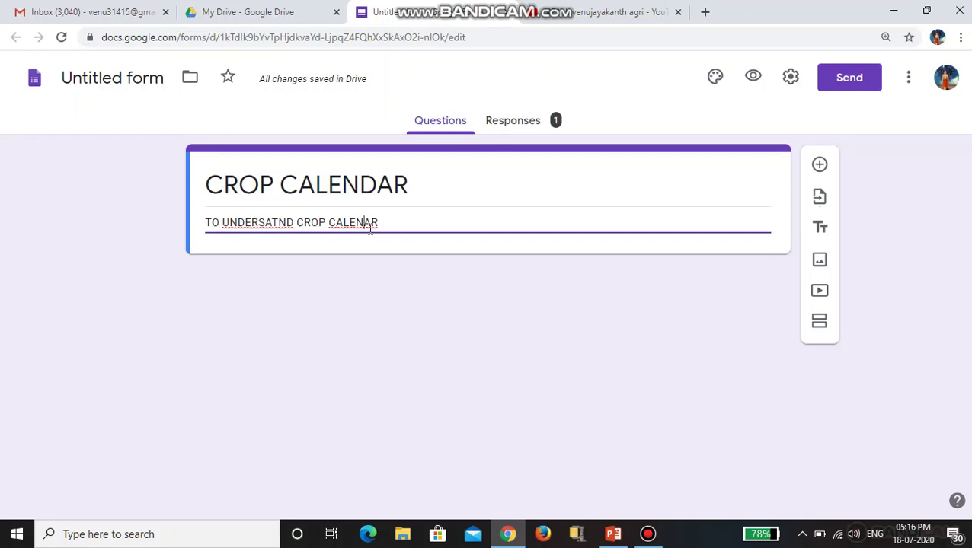
type("D")
double_click(281, 223)
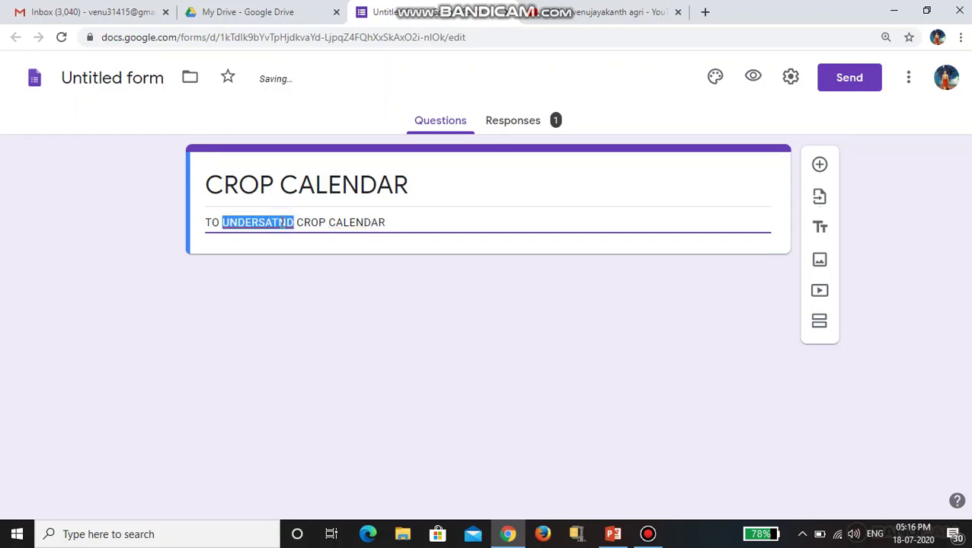
right_click(281, 222)
left_click(323, 233)
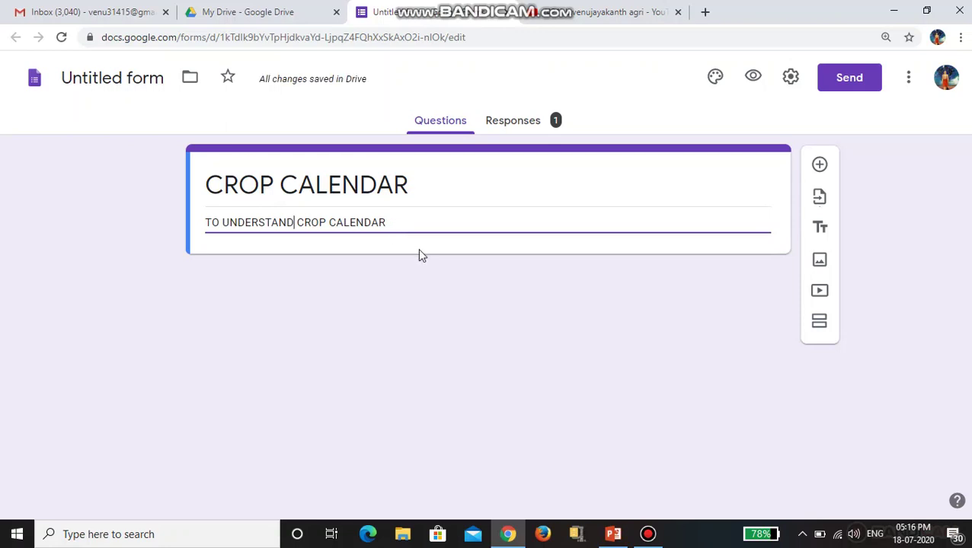
key("ctrl+plus")
key("ctrl+minus")
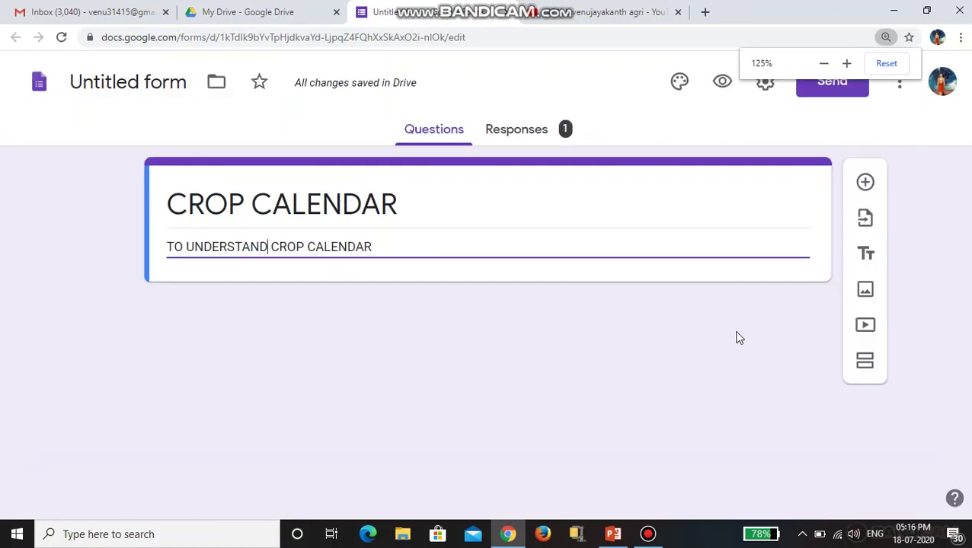
Add a second section titled BASIC DETAILS with a blank question below it
left_click(869, 365)
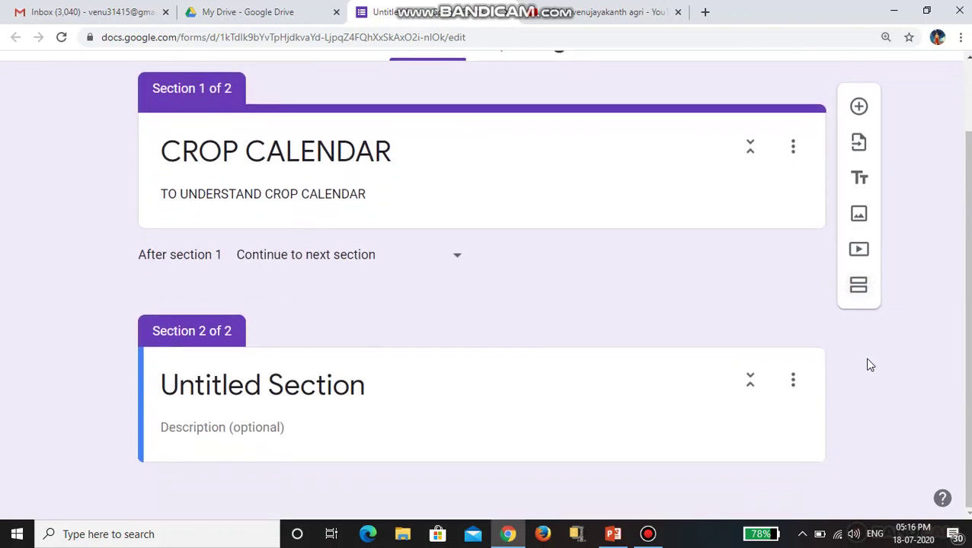
left_click(386, 384)
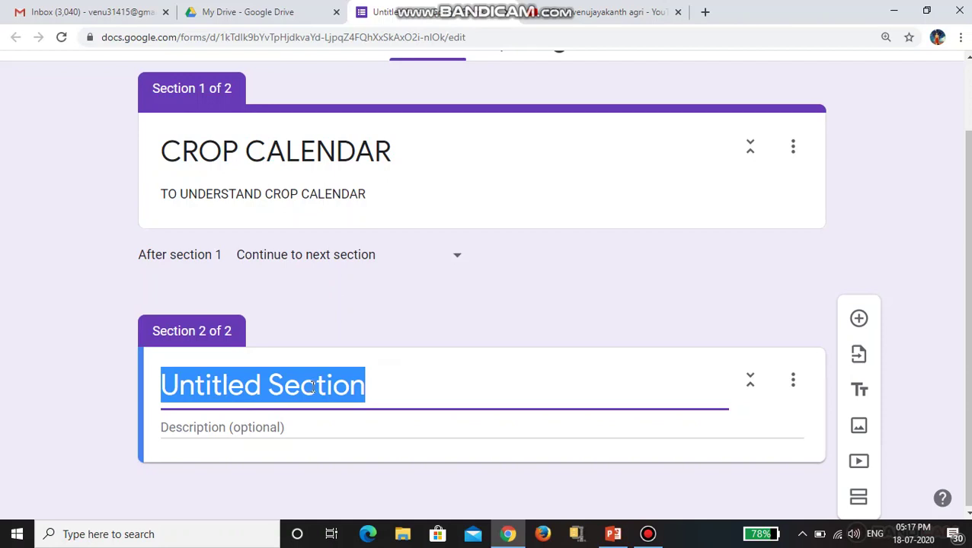
type("B")
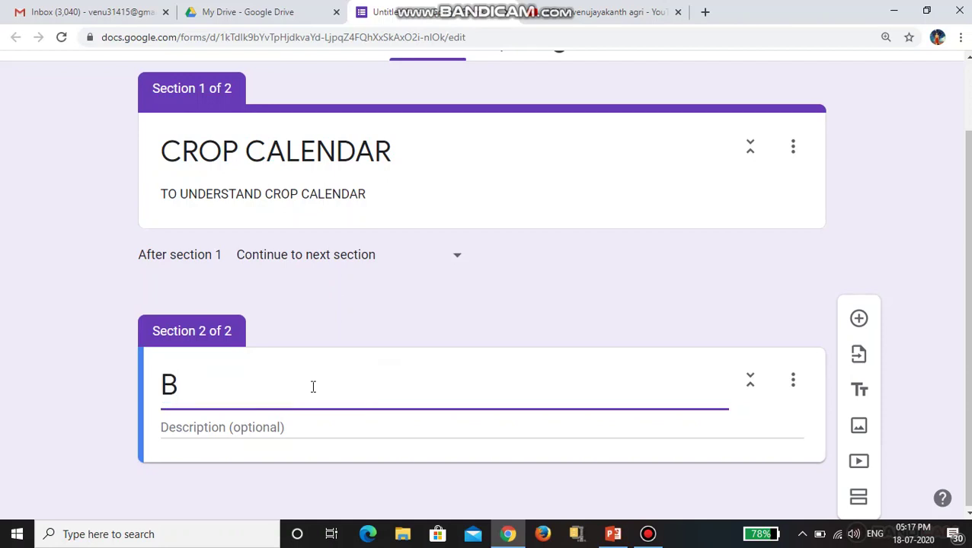
type("ASI")
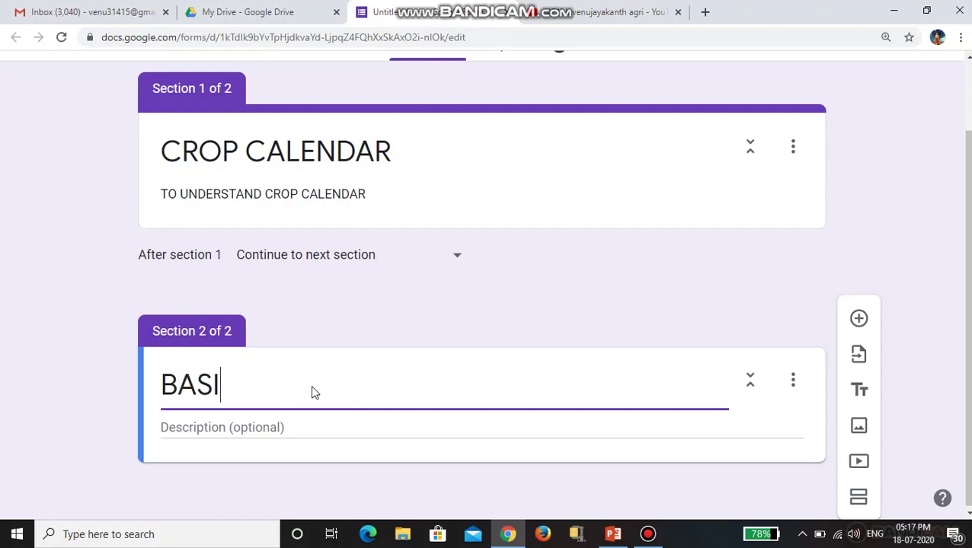
type("C DETAILS")
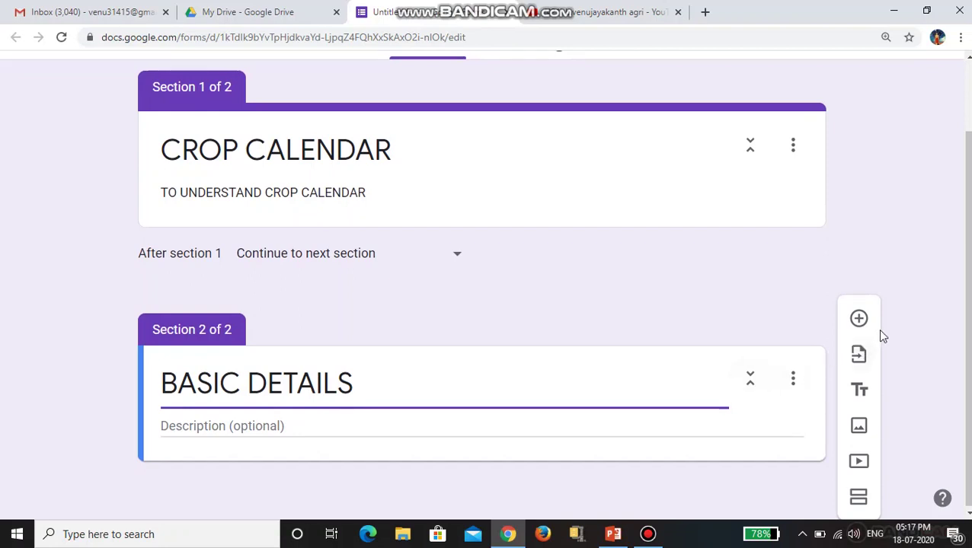
left_click(859, 319)
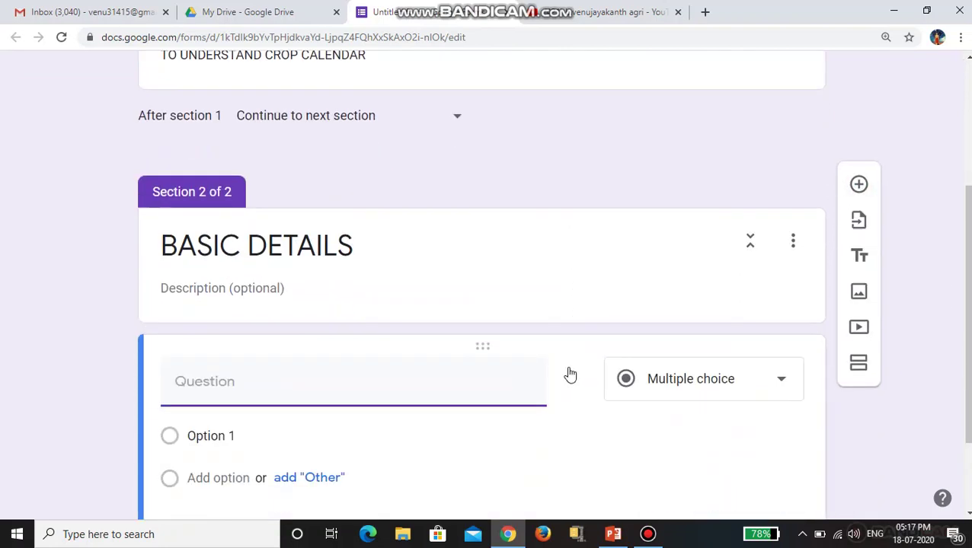
Make the question a required short-answer NAME question, then add another question below it
type("NAME")
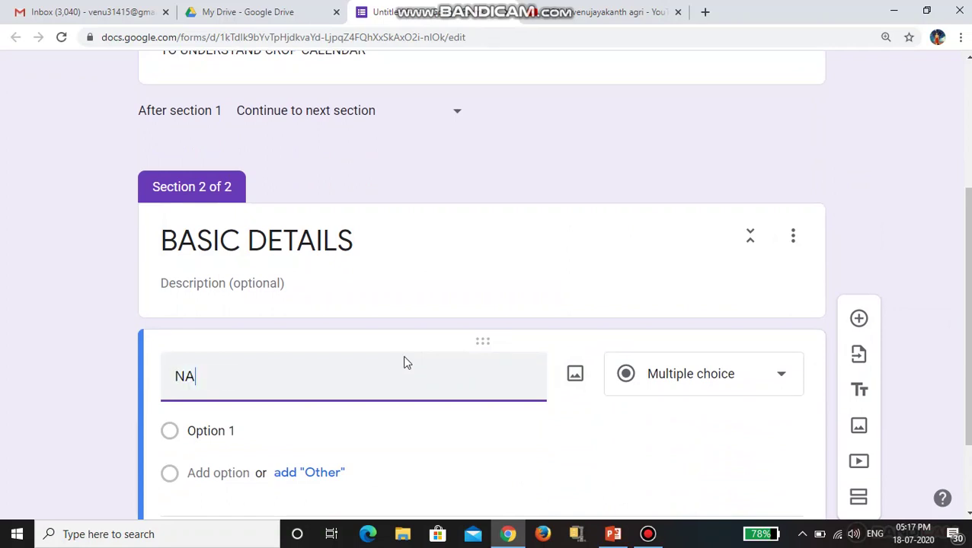
left_click(780, 394)
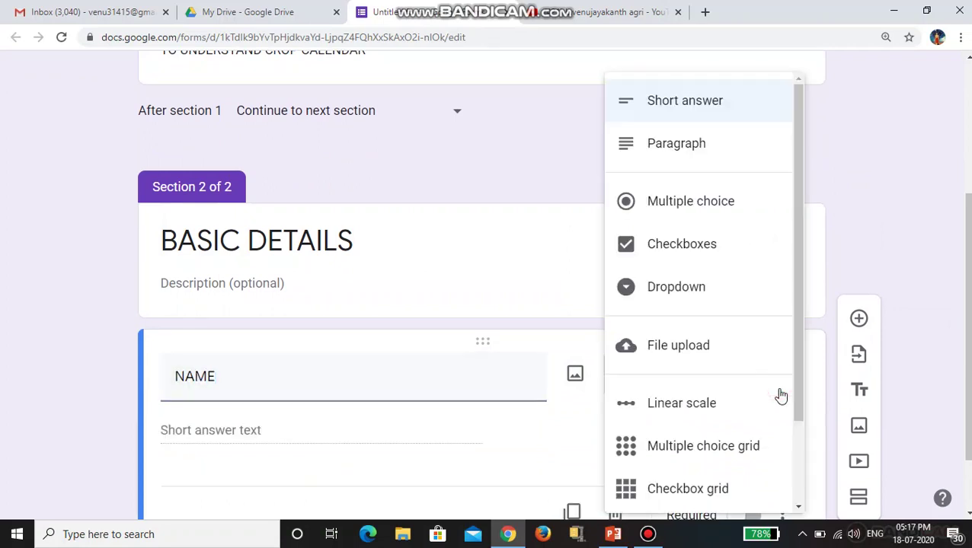
left_click(752, 108)
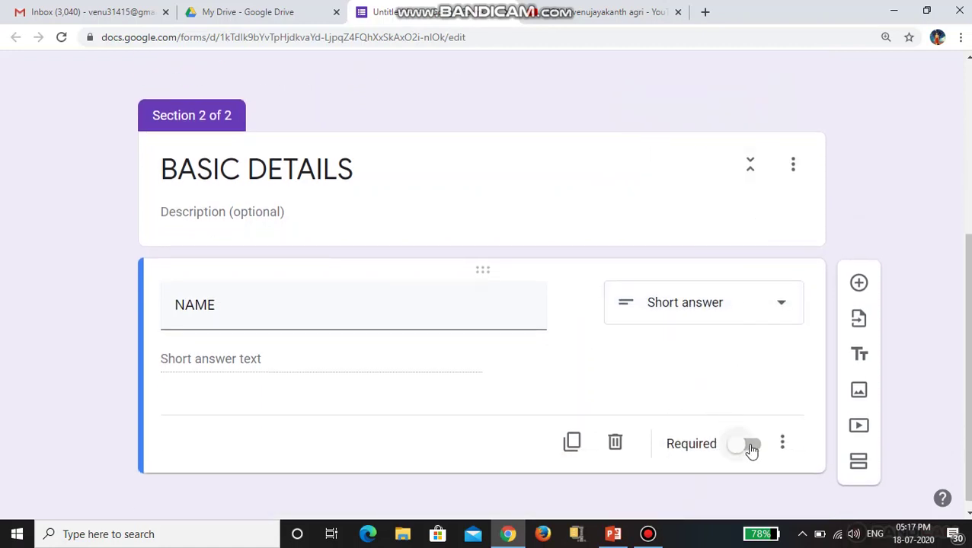
left_click(750, 446)
left_click(860, 284)
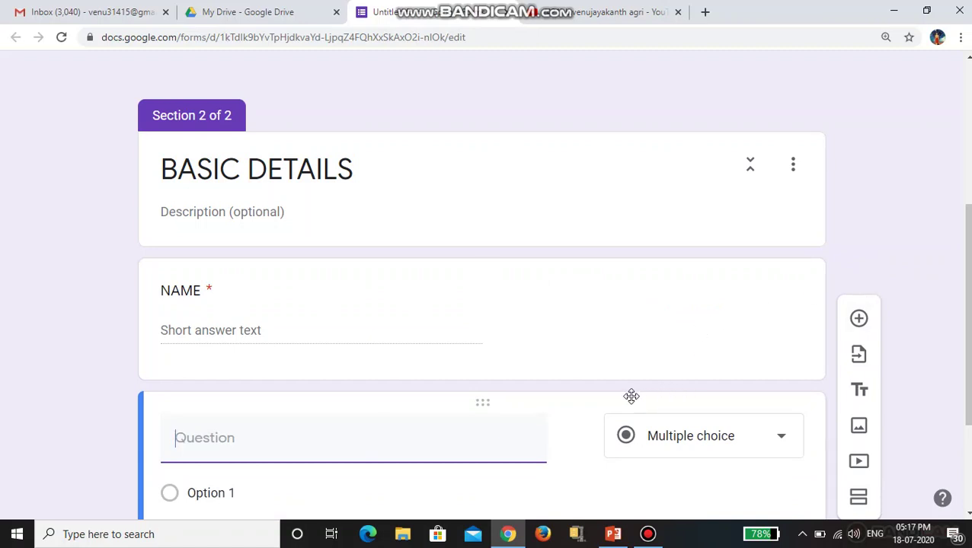
Title the new question GENDER and make it a checkbox question
type("GENDAER")
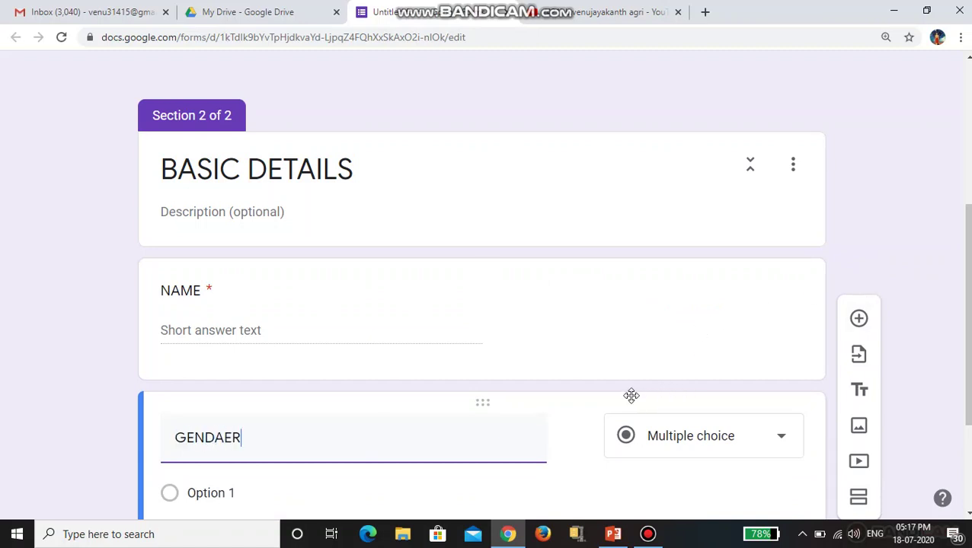
key("BackSpace")
key("BackSpace")
key("BackSpace")
type("DER")
scroll(632, 396, "down", 2)
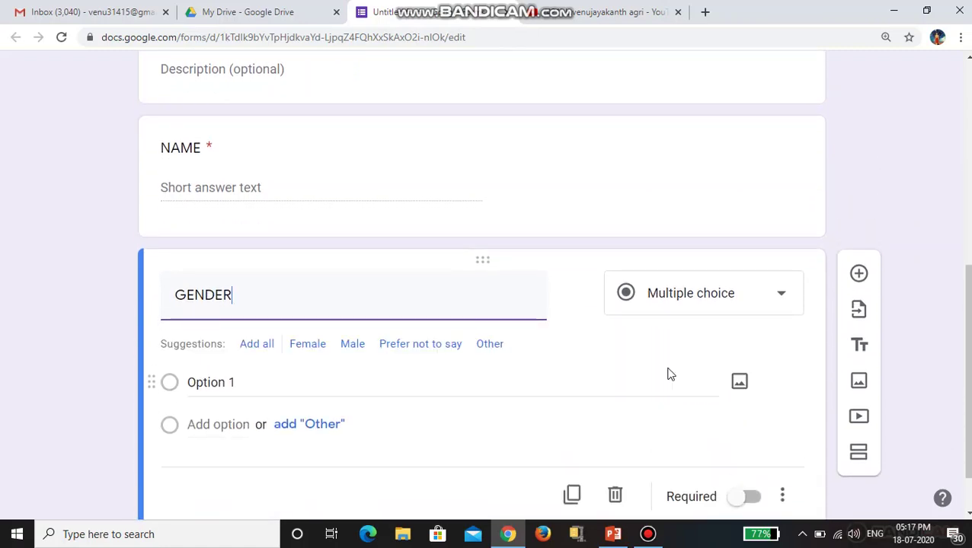
left_click(719, 309)
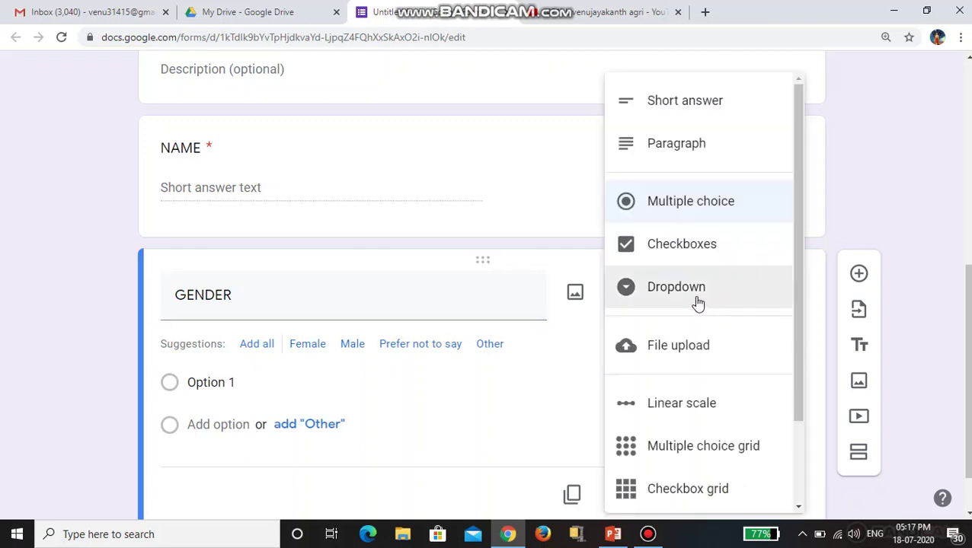
left_click(698, 261)
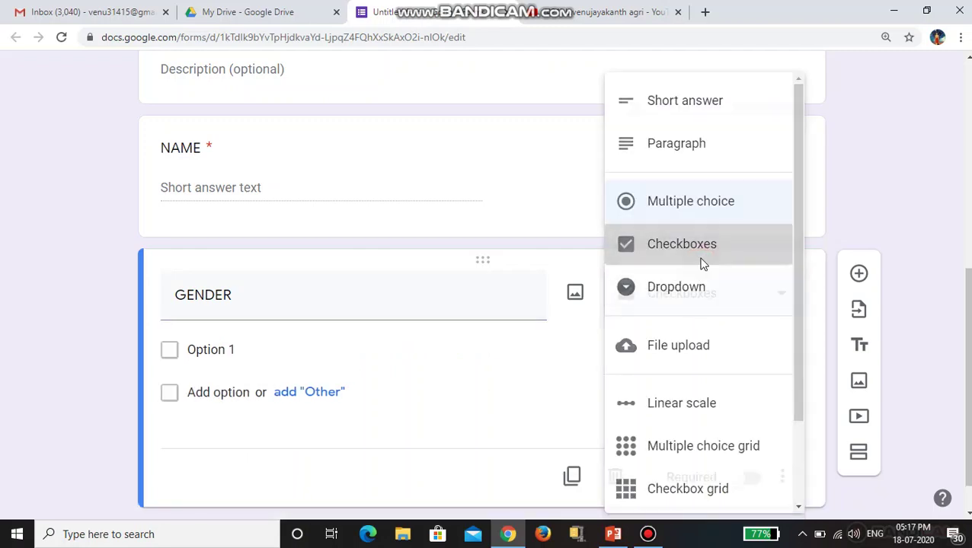
Give GENDER the options MALE, FEMALE and OTHERS, and add a question below it
left_click(247, 351)
type("A")
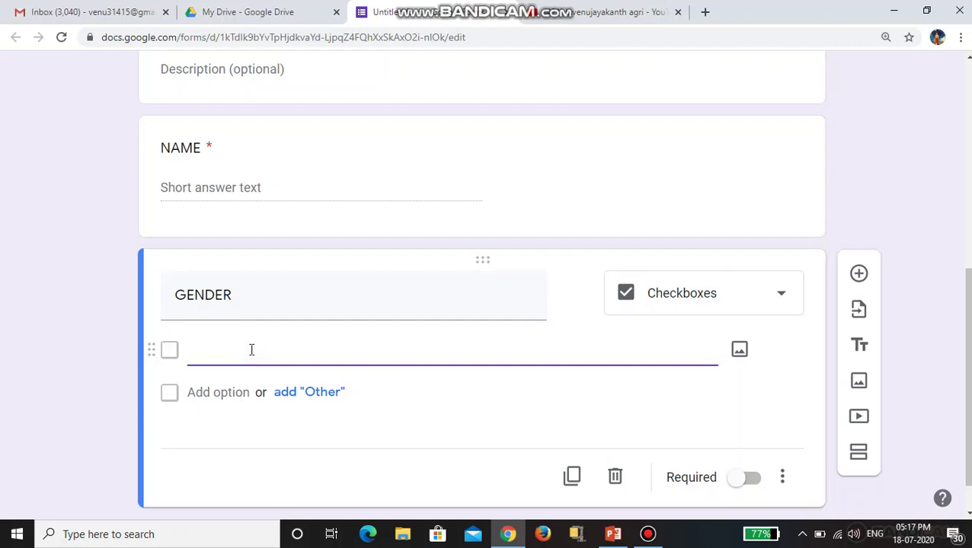
type("ALE")
left_click(201, 389)
type("FEMA")
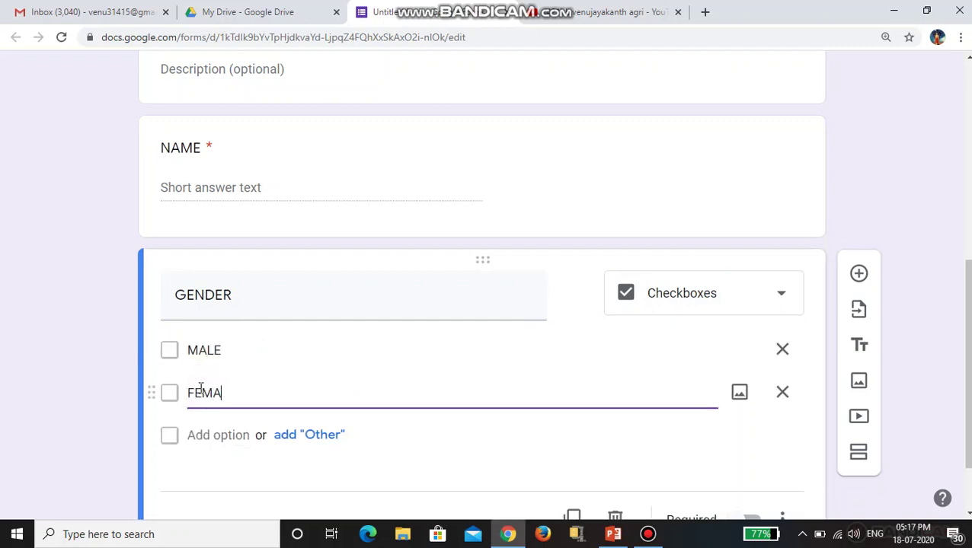
type("LE")
left_click(201, 435)
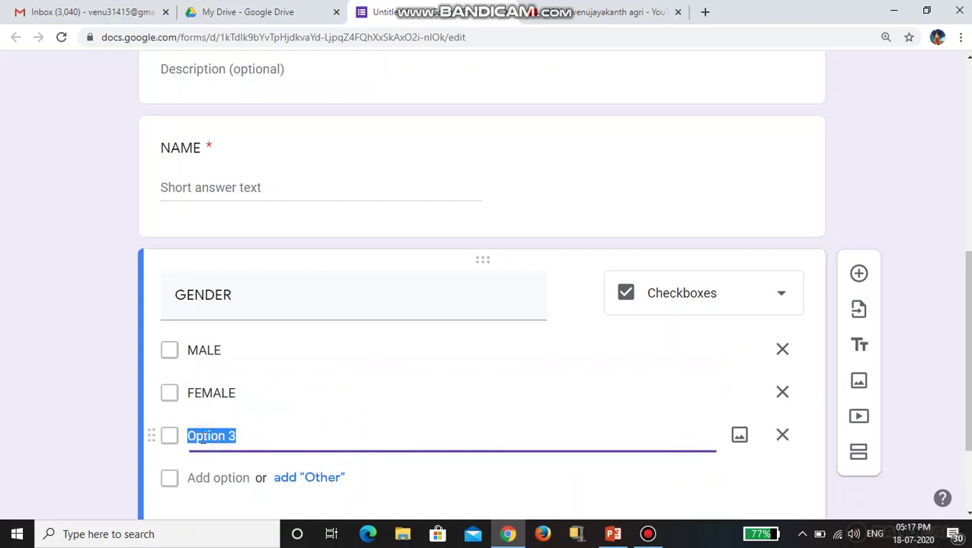
type("OTHER")
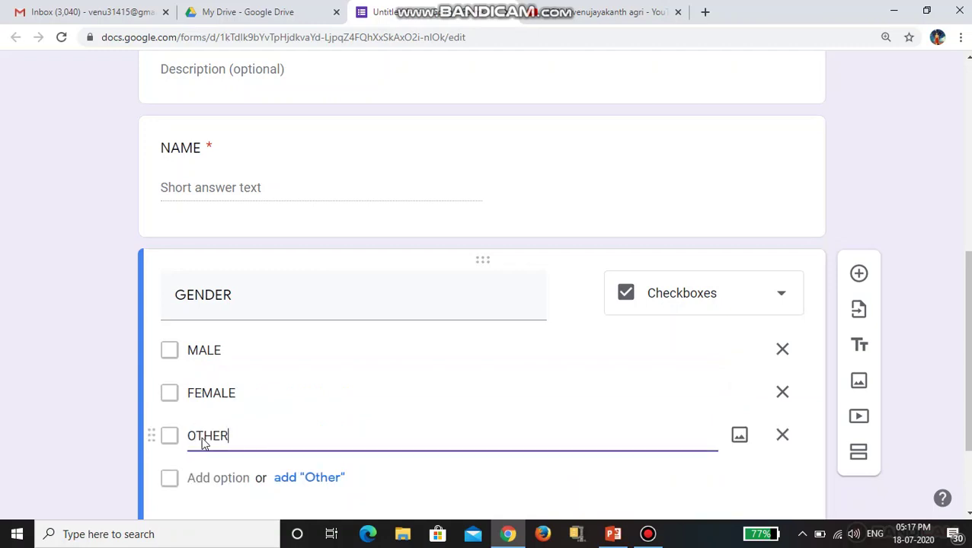
type("S")
scroll(263, 418, "down", 2)
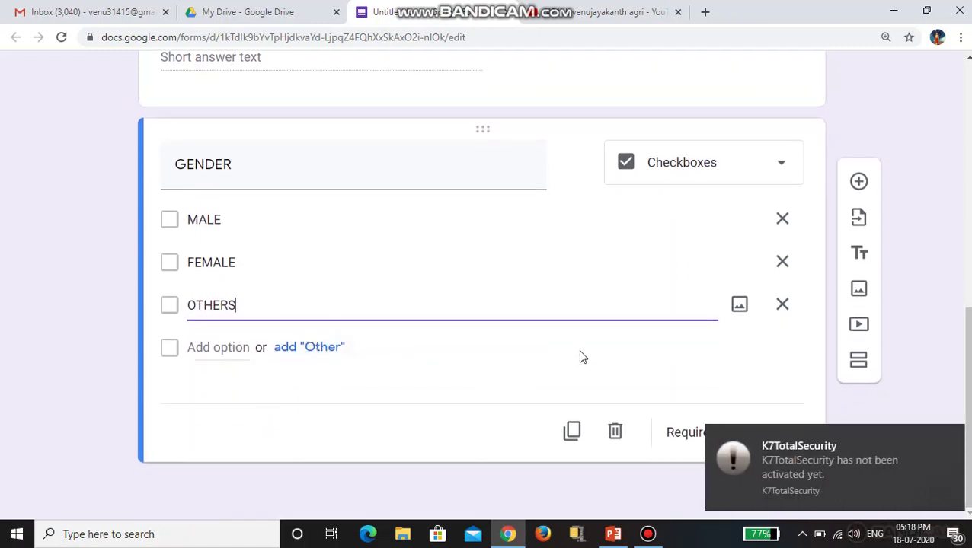
left_click(859, 182)
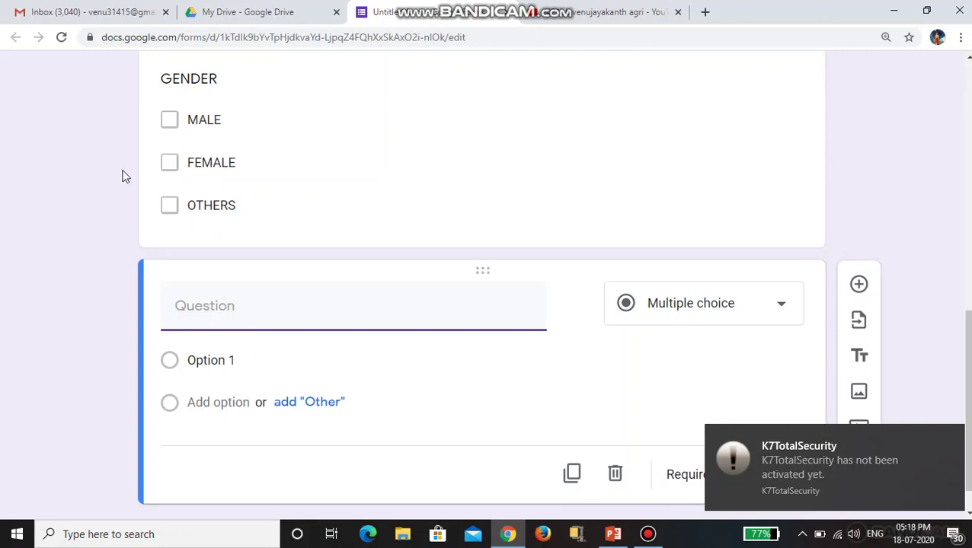
Title the paragraph question ADDRESS and make both GENDER and ADDRESS required
type("ADDRESS")
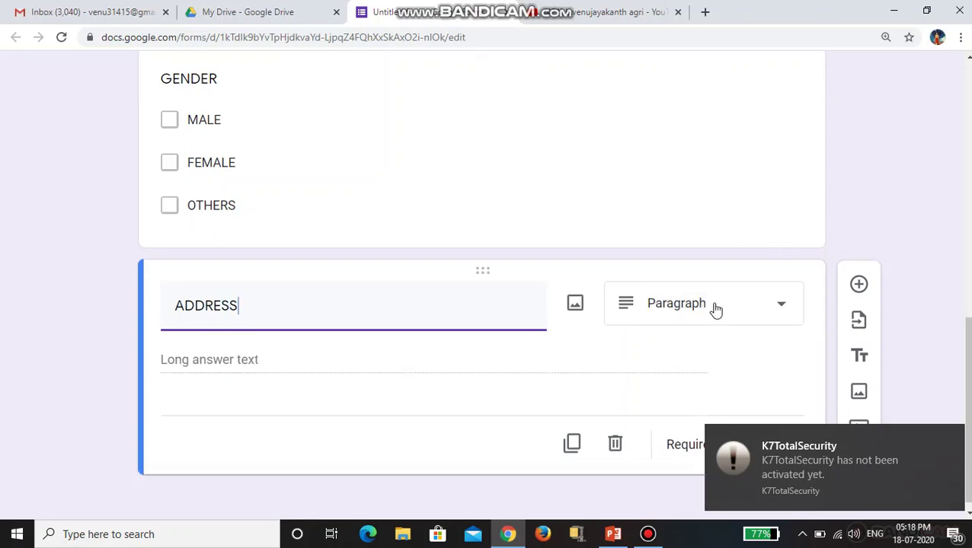
scroll(715, 305, "up", 2)
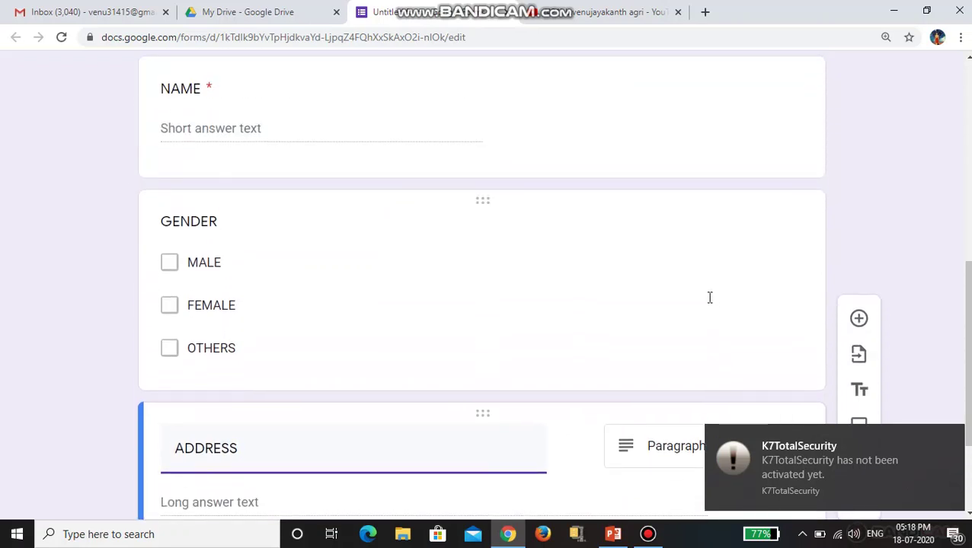
scroll(709, 297, "down", 2)
left_click(540, 213)
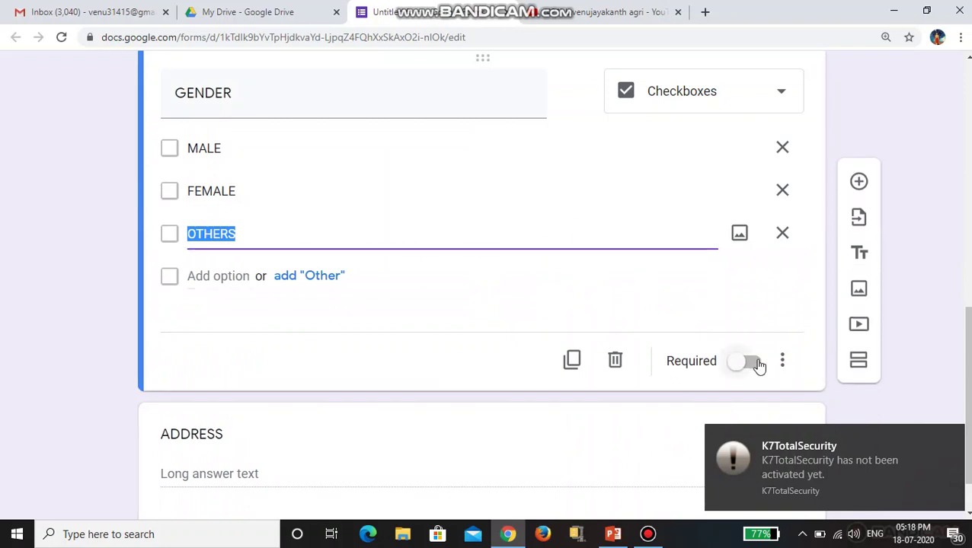
left_click(750, 362)
scroll(648, 316, "down", 1)
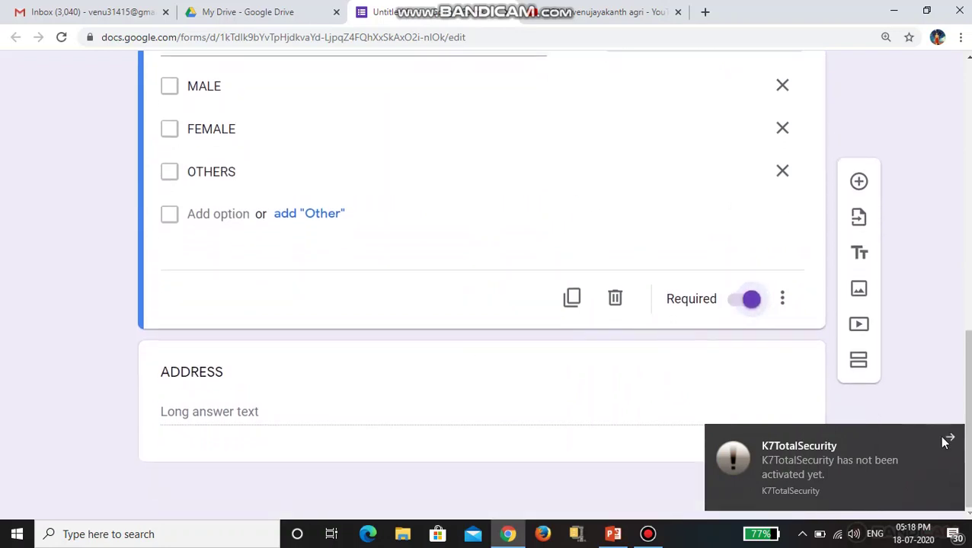
left_click(657, 371)
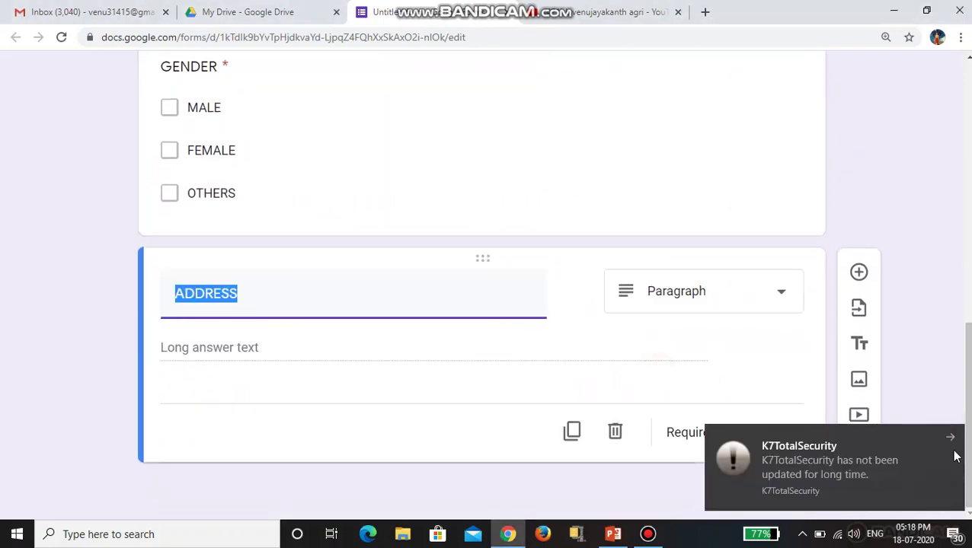
left_click(948, 438)
left_click(747, 432)
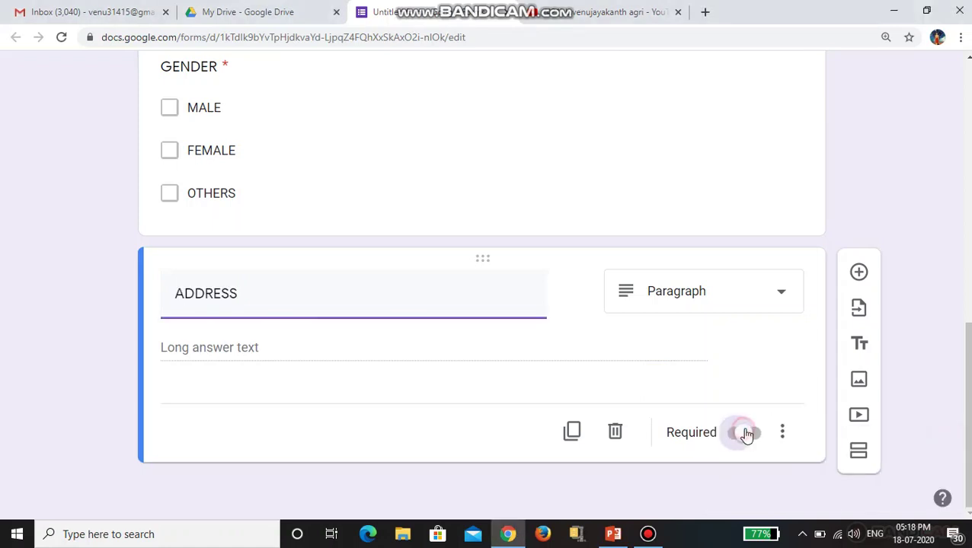
Add a third section after the ADDRESS question
scroll(698, 400, "up", 4)
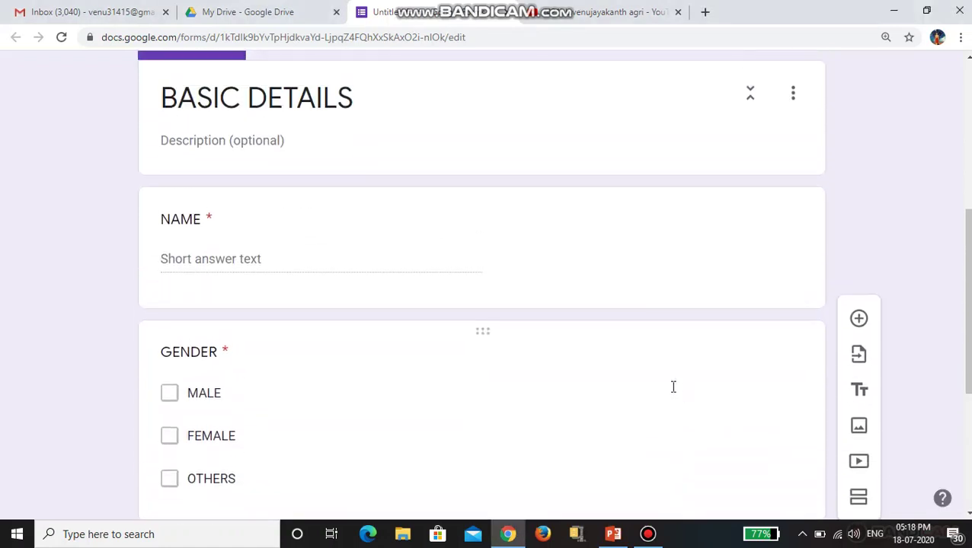
scroll(631, 374, "up", 1)
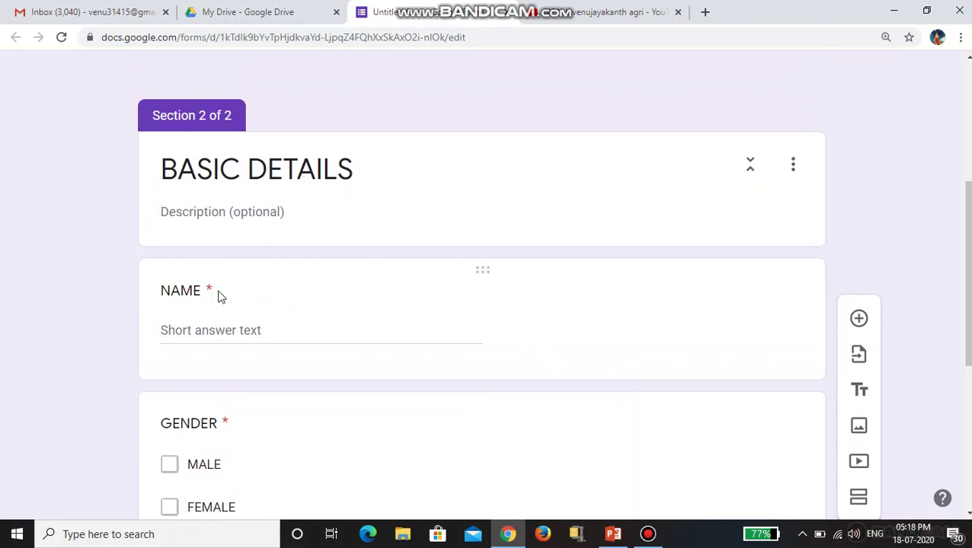
scroll(217, 294, "down", 3)
scroll(217, 214, "down", 1)
scroll(232, 286, "down", 1)
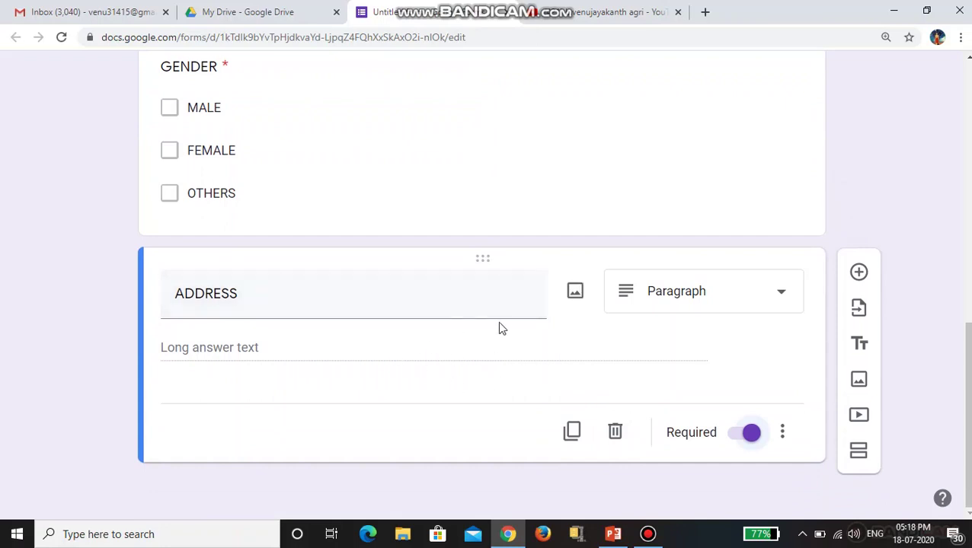
scroll(496, 319, "up", 4)
scroll(497, 331, "down", 3)
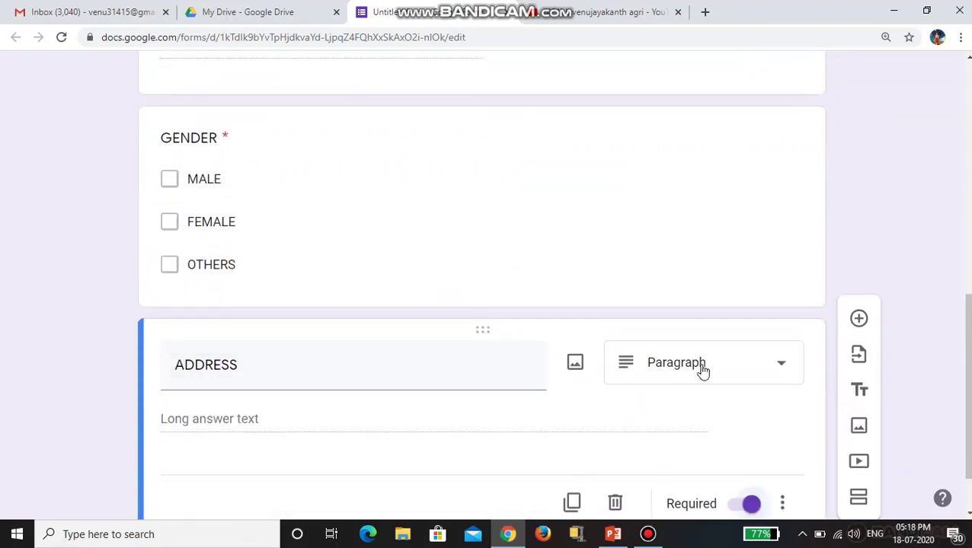
scroll(722, 358, "up", 4)
scroll(722, 366, "down", 5)
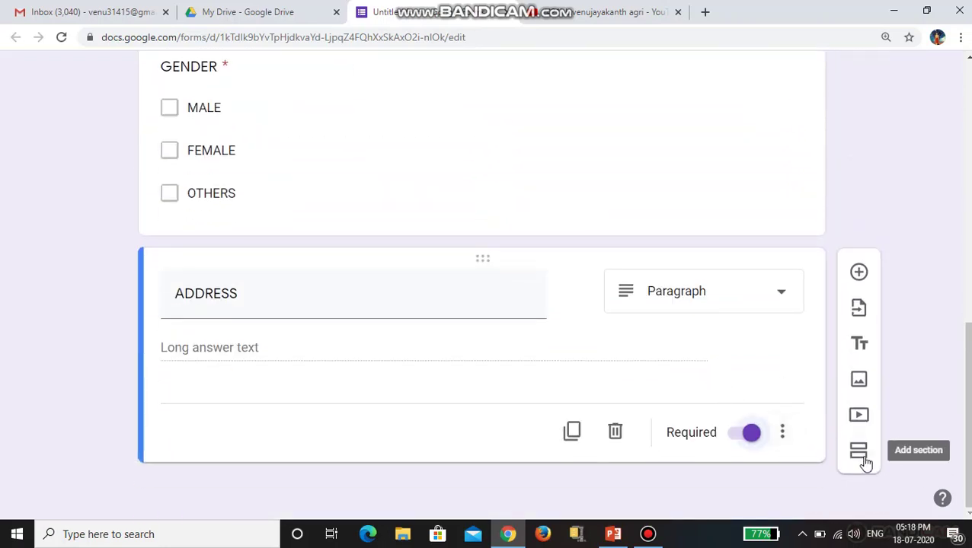
left_click(863, 460)
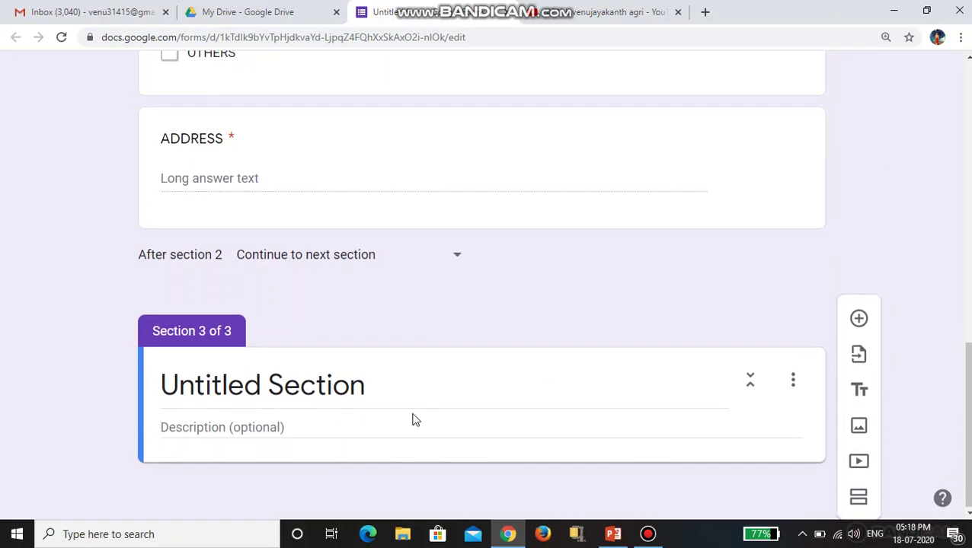
scroll(366, 406, "up", 10)
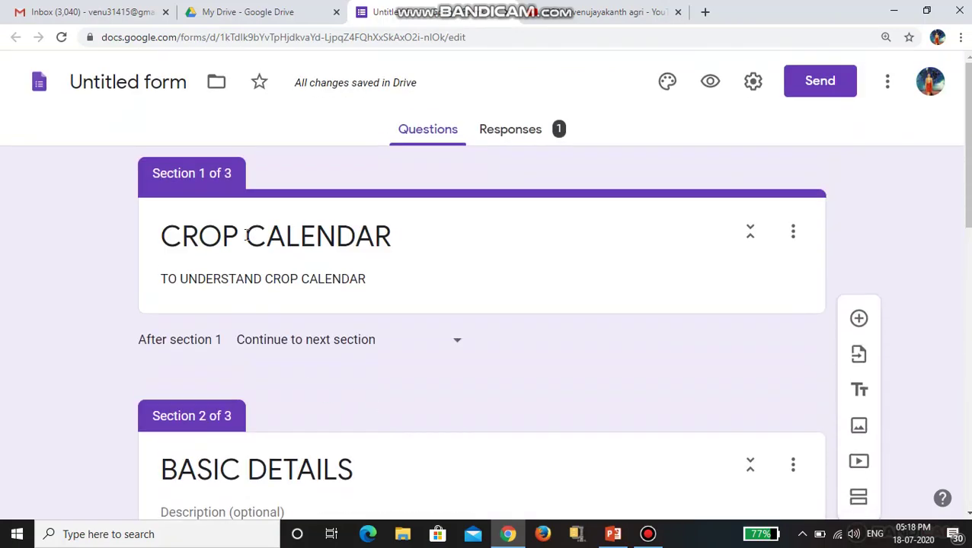
scroll(336, 202, "down", 2)
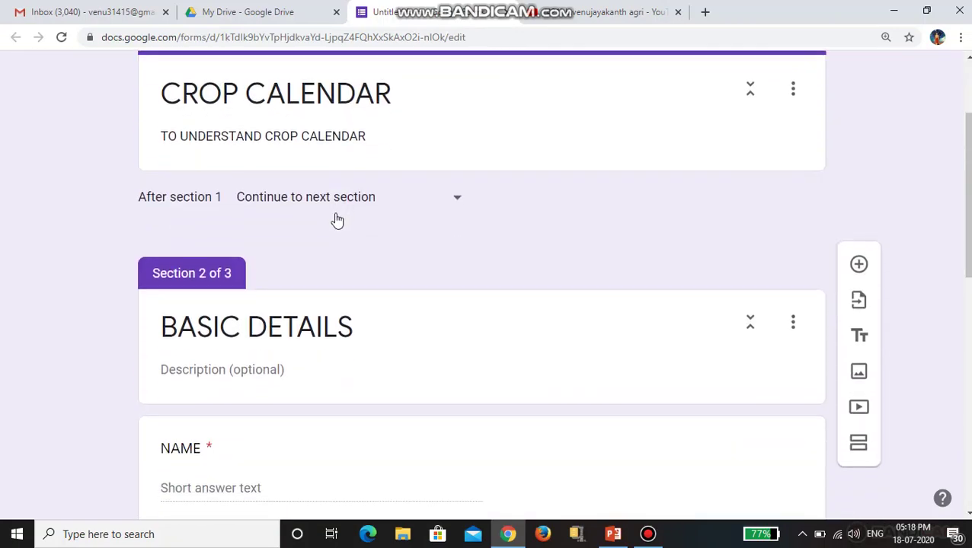
Replace the Untitled Section title with PICTURE ON CROP CALENDAR
scroll(237, 350, "down", 8)
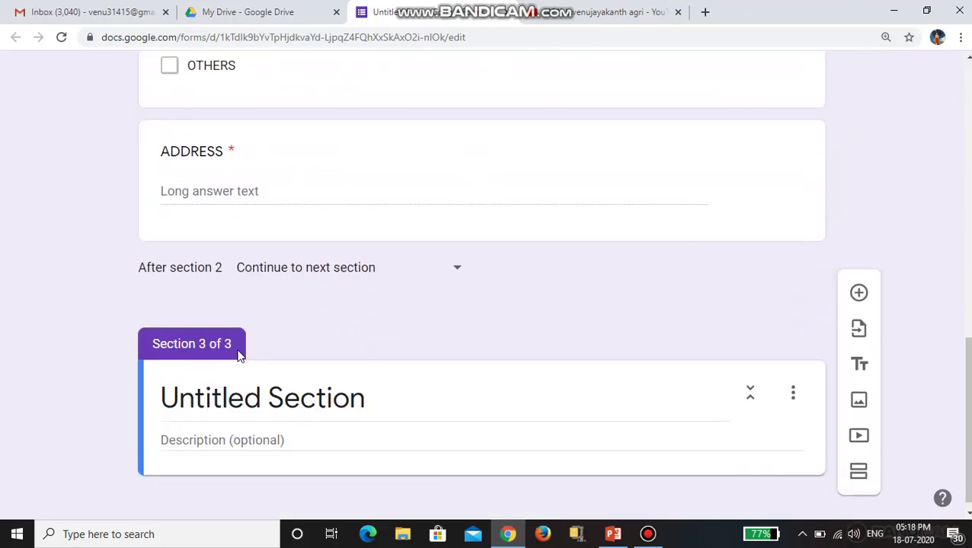
left_click(365, 387)
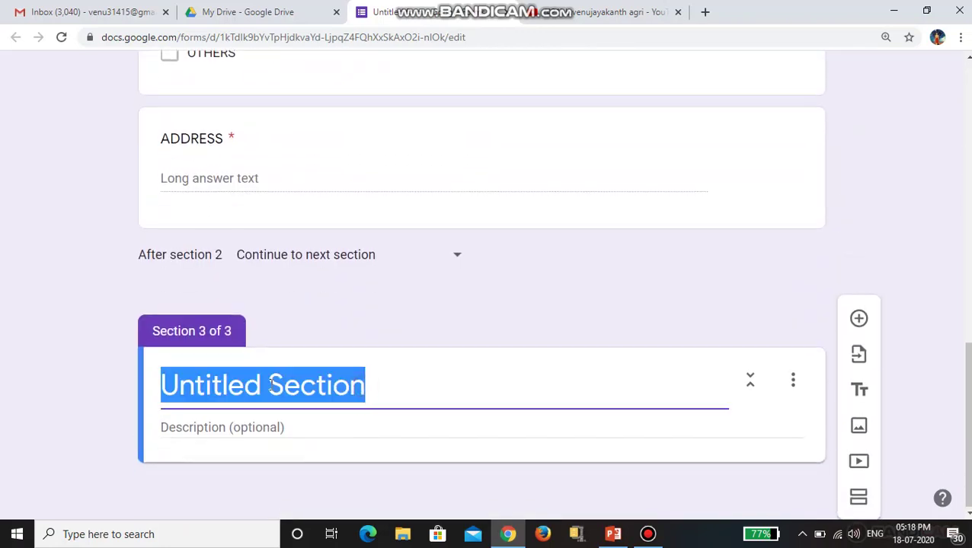
key("BackSpace")
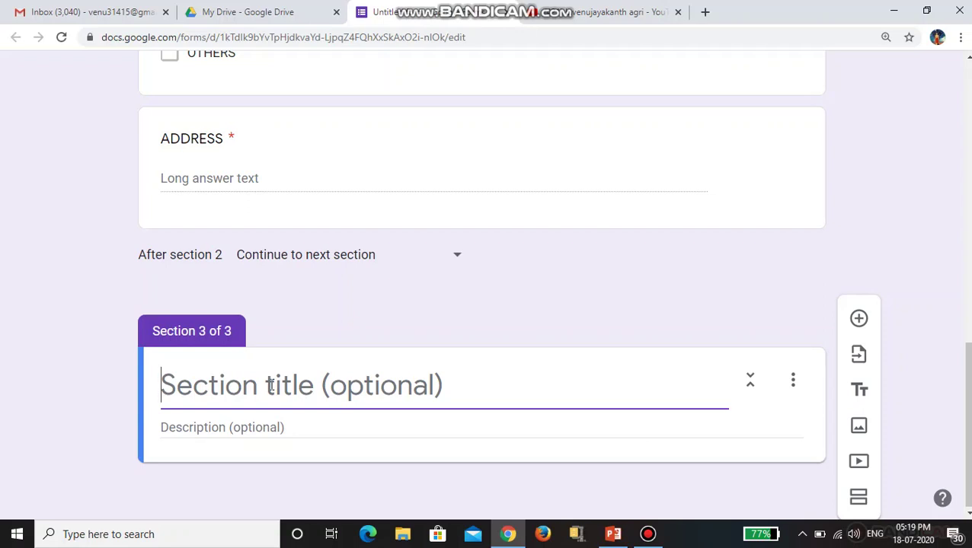
type("PIC")
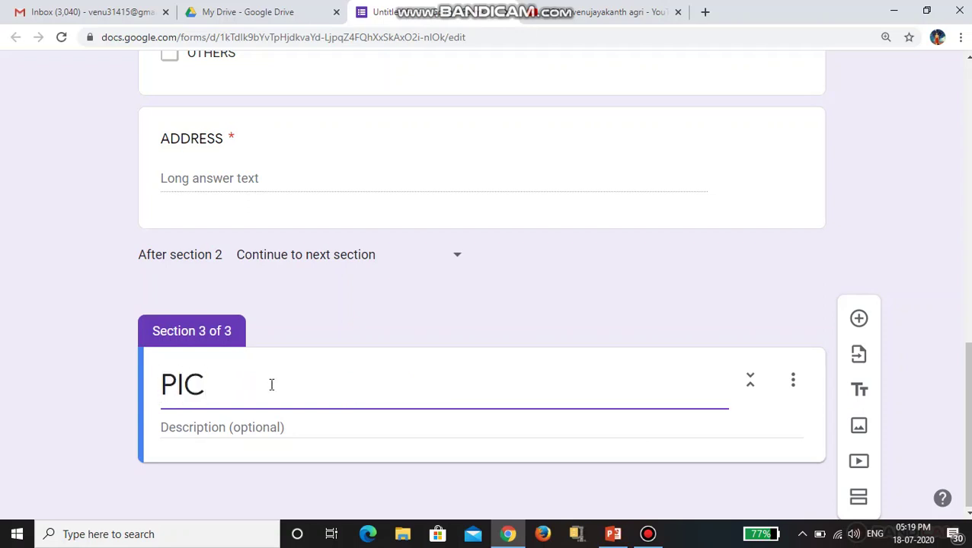
type("U")
key("BackSpace")
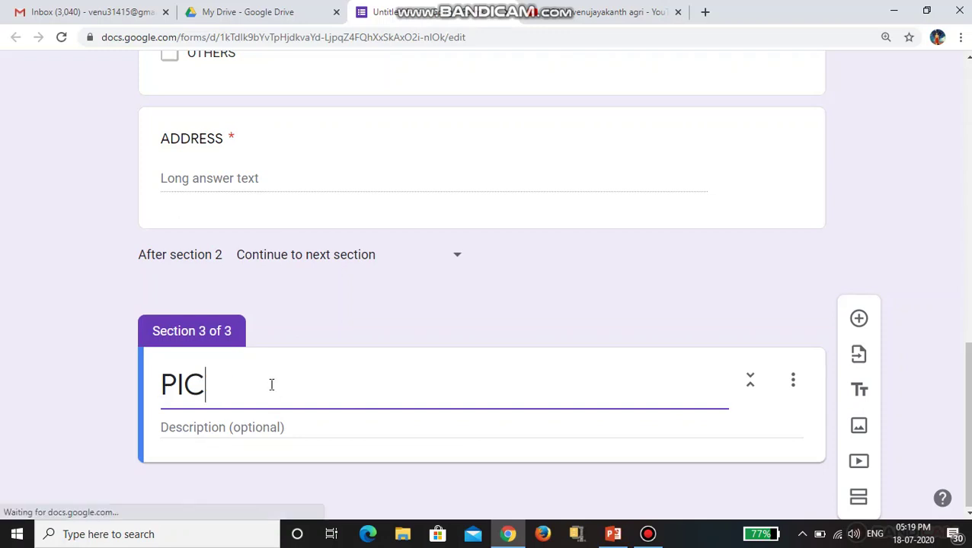
type("TURE ")
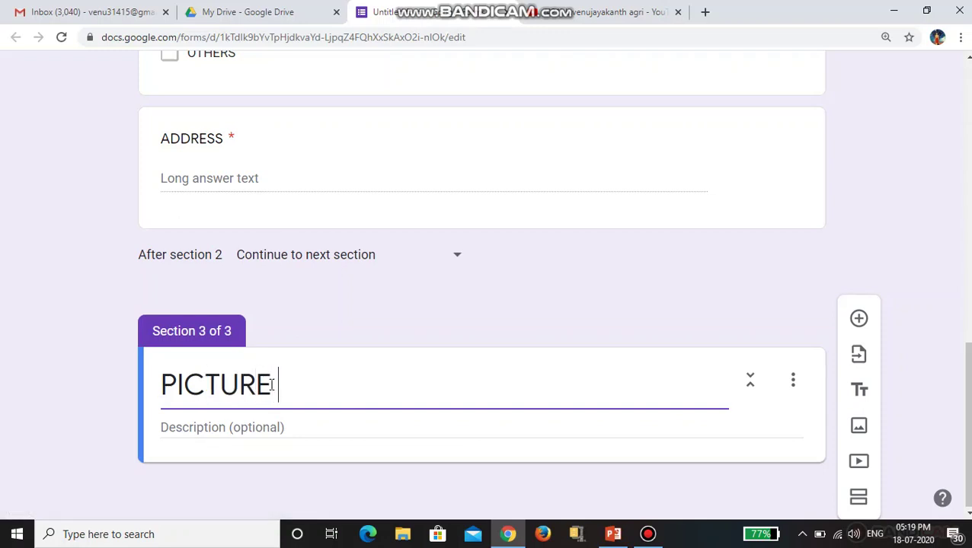
type("ON CROP ")
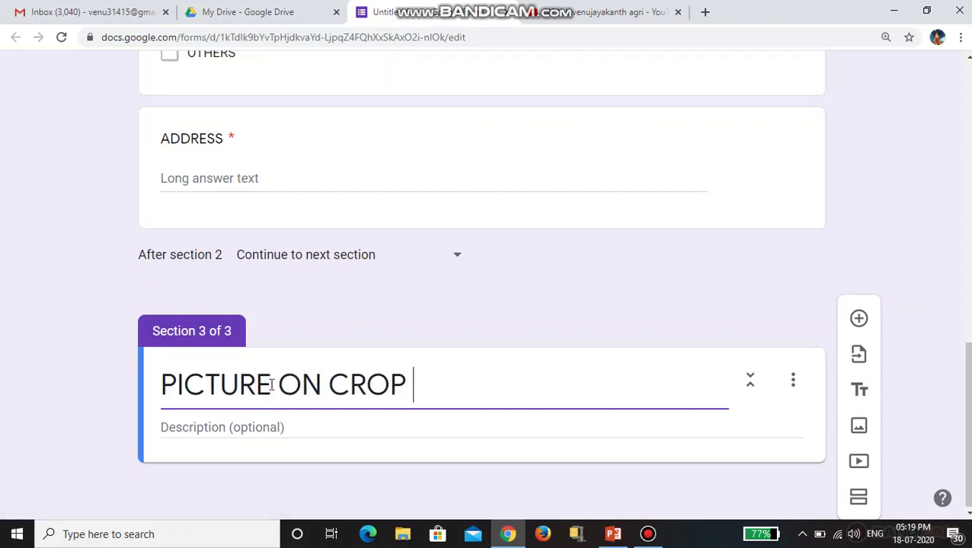
type("CALENDAR")
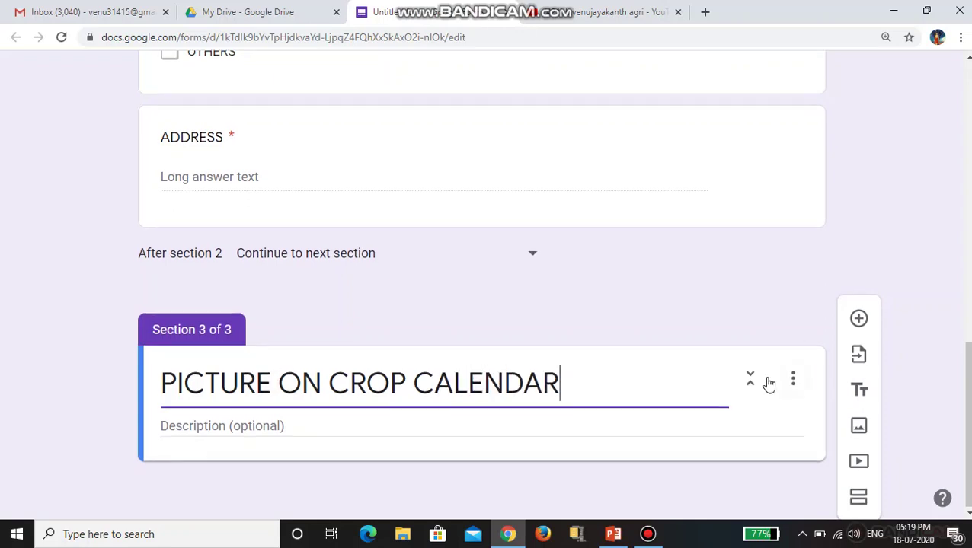
Add a new question to section 3 and set its type to Short answer
left_click(859, 318)
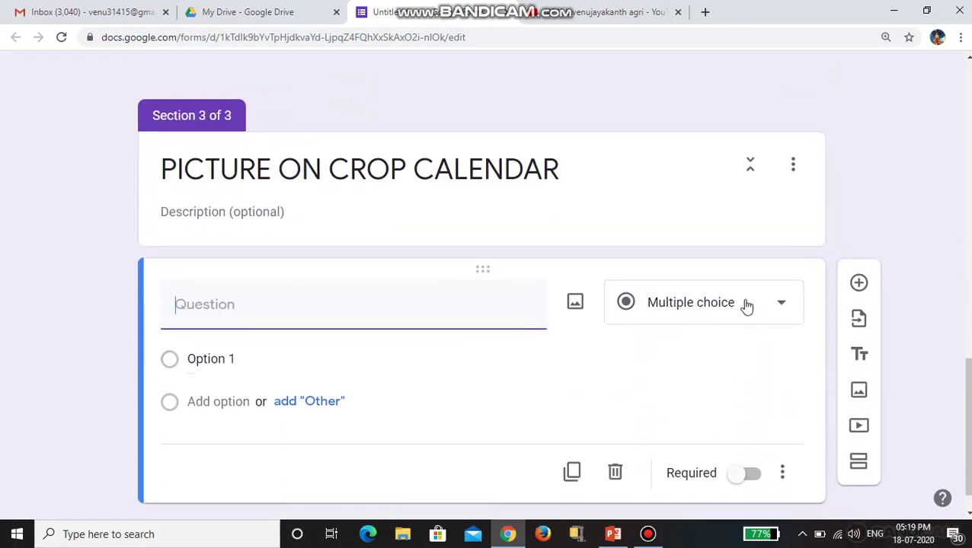
left_click(743, 304)
left_click(734, 104)
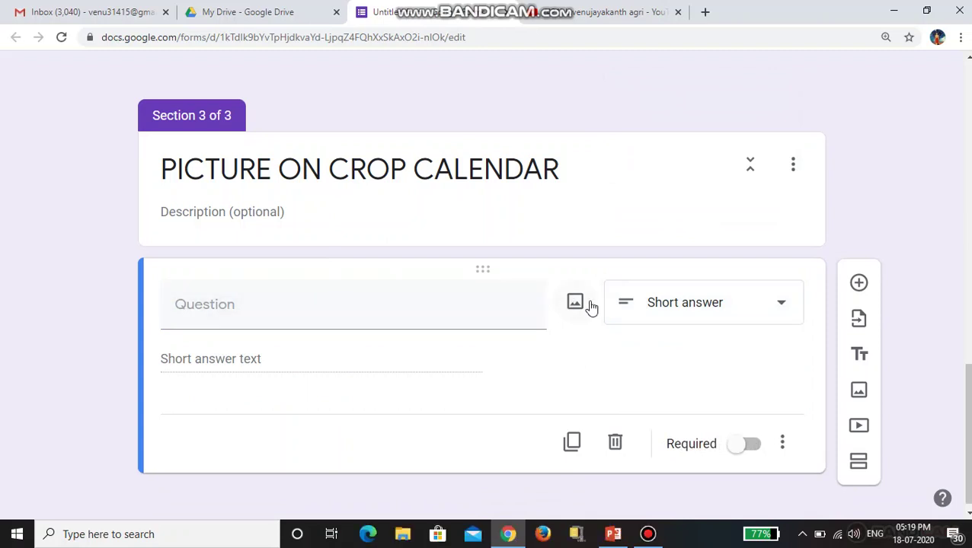
key("ctrl+plus")
key("ctrl+minus")
Upload the CROP CALENDAR INDIA image into the new short-answer question
left_click(575, 305)
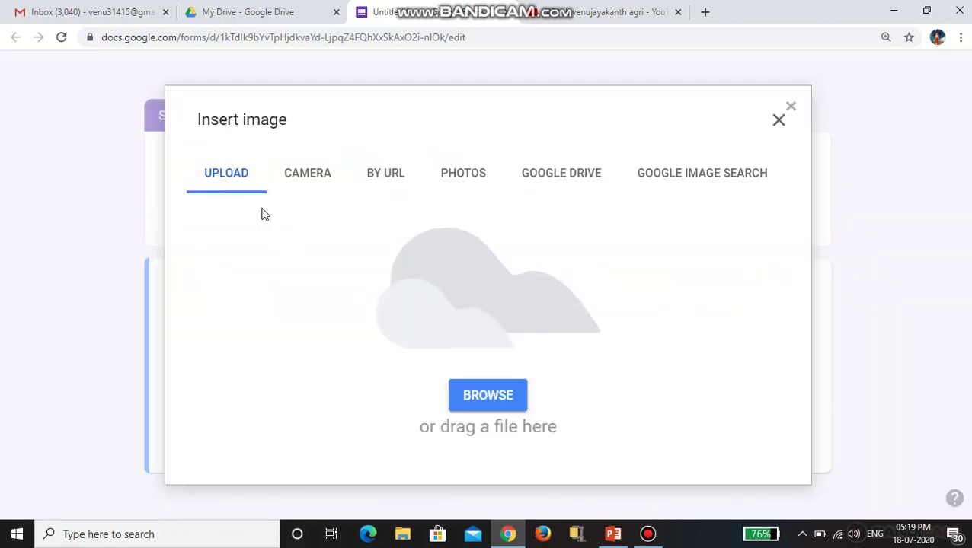
left_click(480, 393)
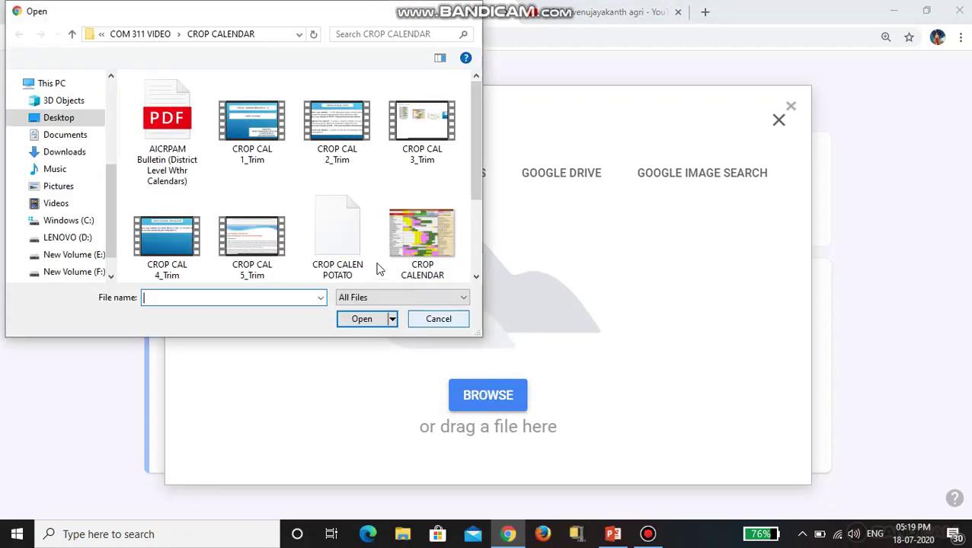
left_click(422, 267)
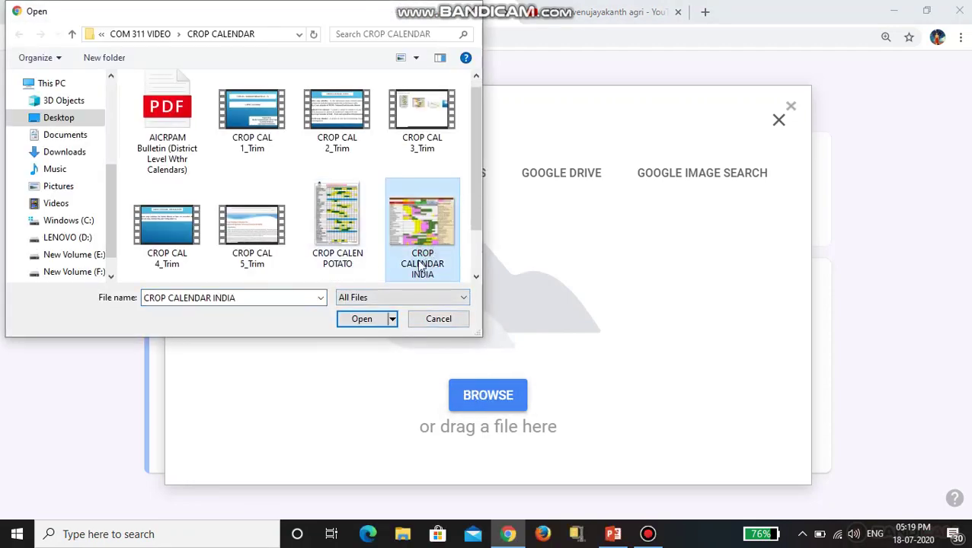
left_click(362, 320)
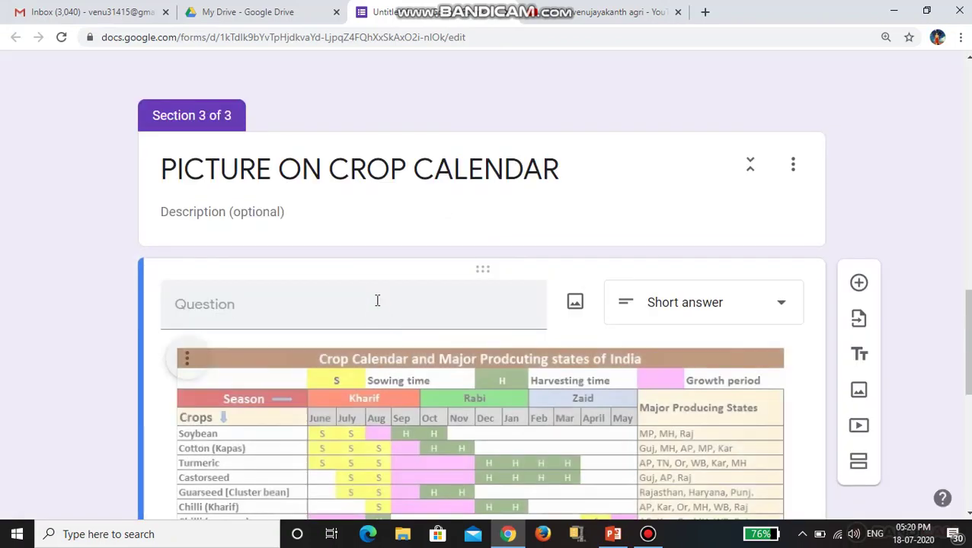
Title the picture question HAVE AN EXPOSURE ON CROP CALENDAR
scroll(377, 304, "down", 2)
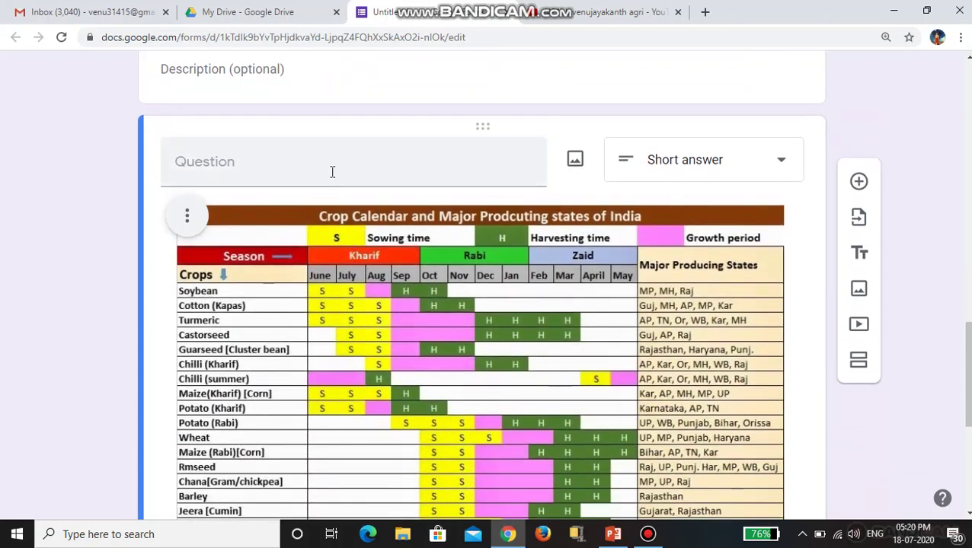
scroll(332, 173, "up", 1)
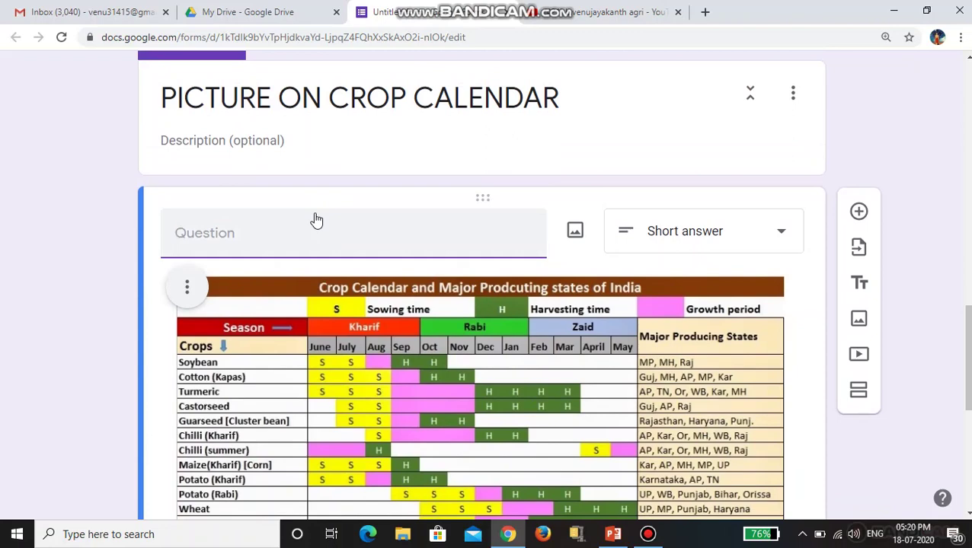
type("HAVE AN E")
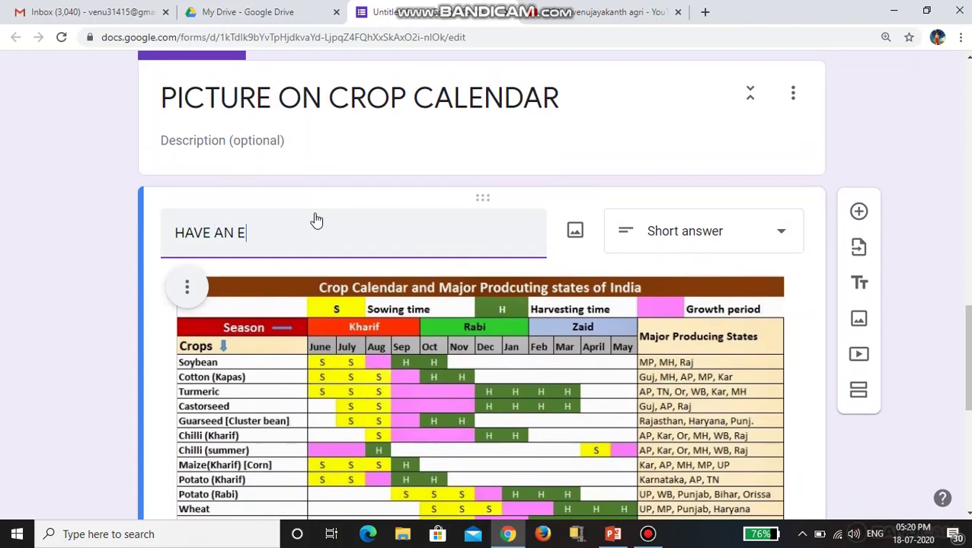
type("XPOSURE ON CCCCCCCCCCCCCCCCCCCC")
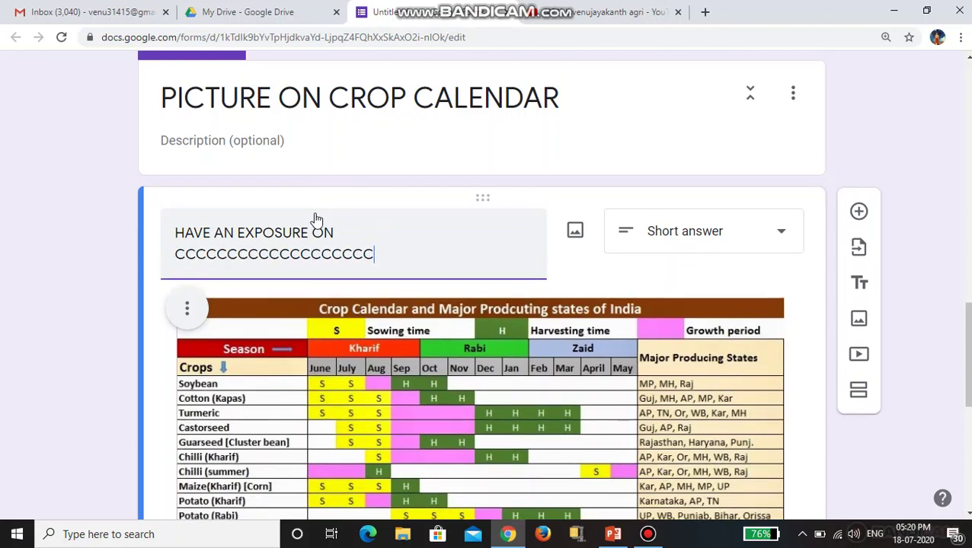
key("BackSpace")
key("BackSpace")
key("BackSpace")
key("BackSpace")
key("BackSpace")
key("BackSpace")
key("BackSpace")
key("BackSpace")
key("BackSpace")
key("BackSpace")
key("BackSpace")
key("BackSpace")
key("BackSpace")
key("BackSpace")
key("BackSpace")
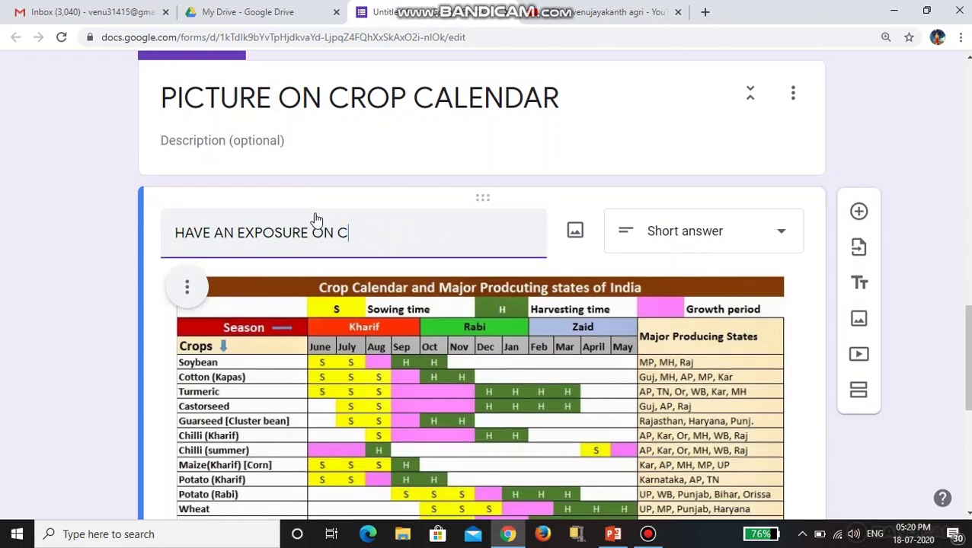
type("ROP CALENDAR")
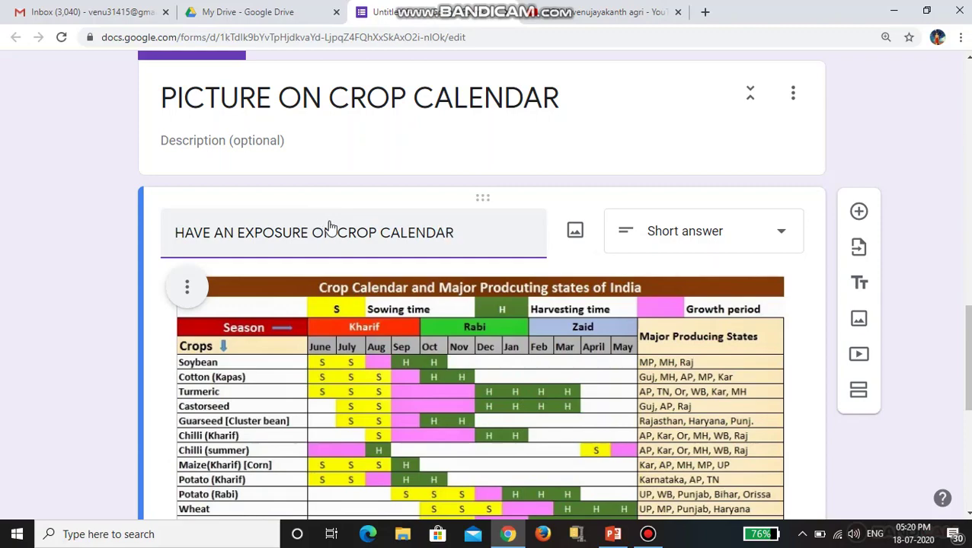
Add a fourth section after the picture question and select its title
scroll(335, 236, "down", 4)
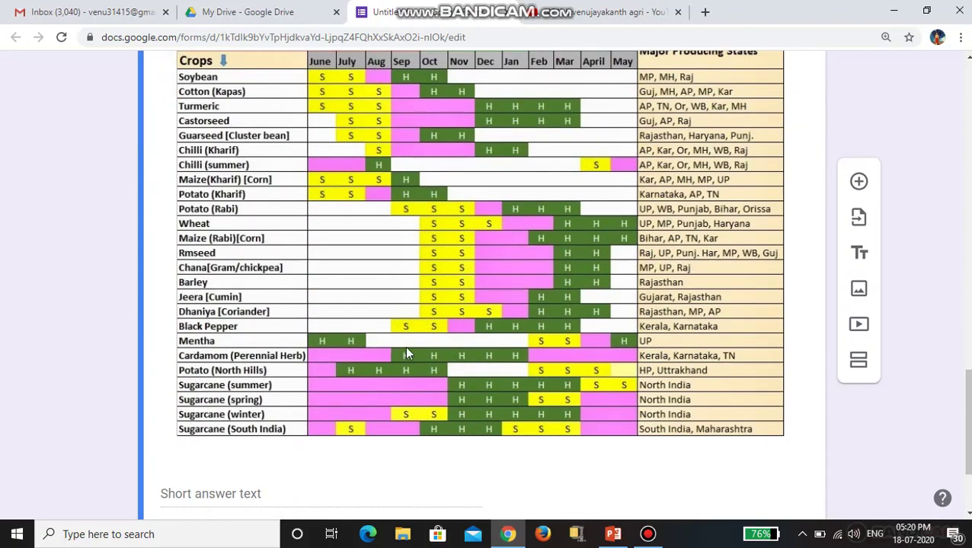
scroll(404, 346, "up", 5)
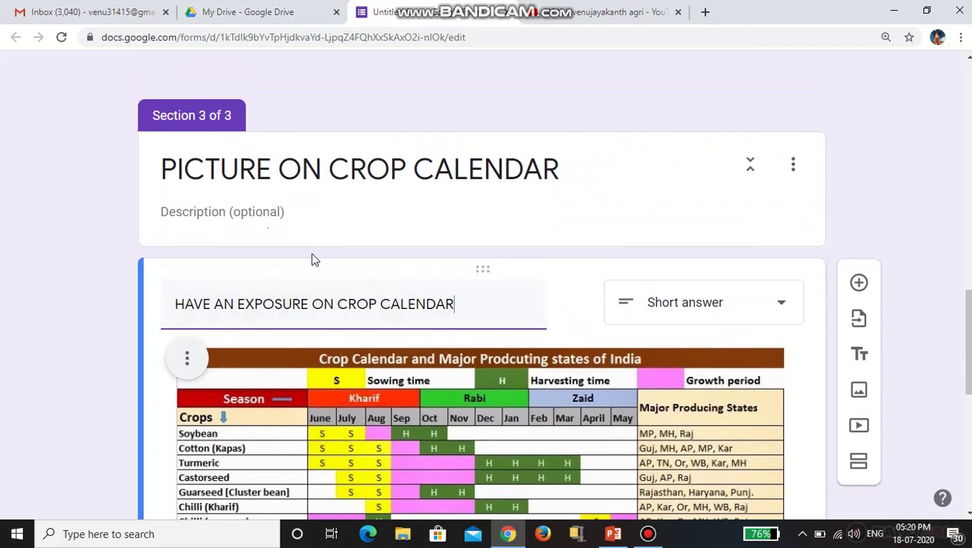
scroll(320, 286, "down", 4)
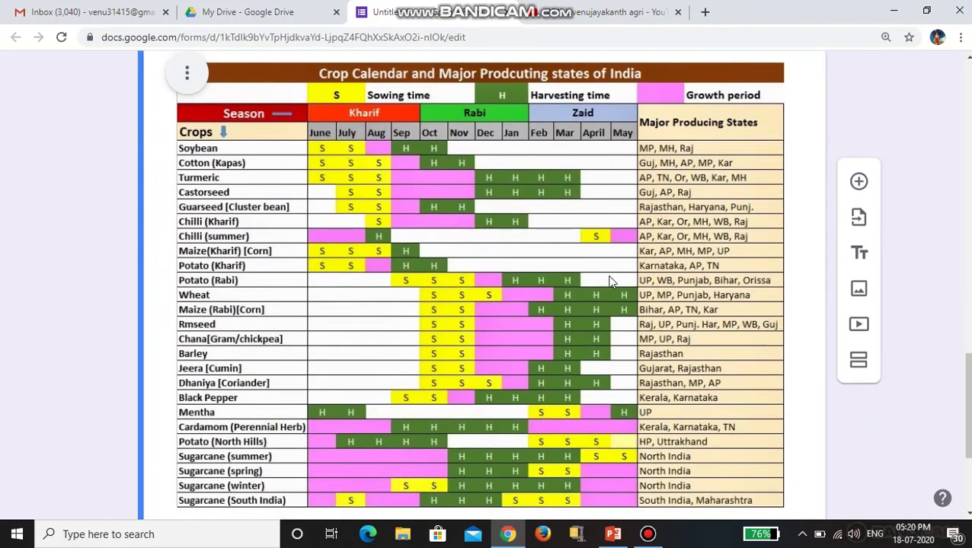
scroll(724, 290, "down", 1)
left_click(860, 361)
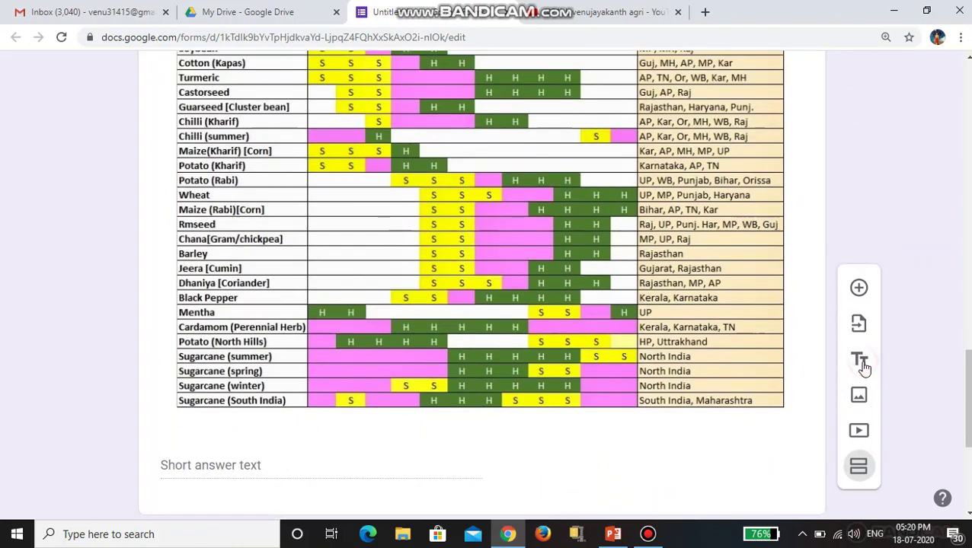
scroll(271, 431, "down", 2)
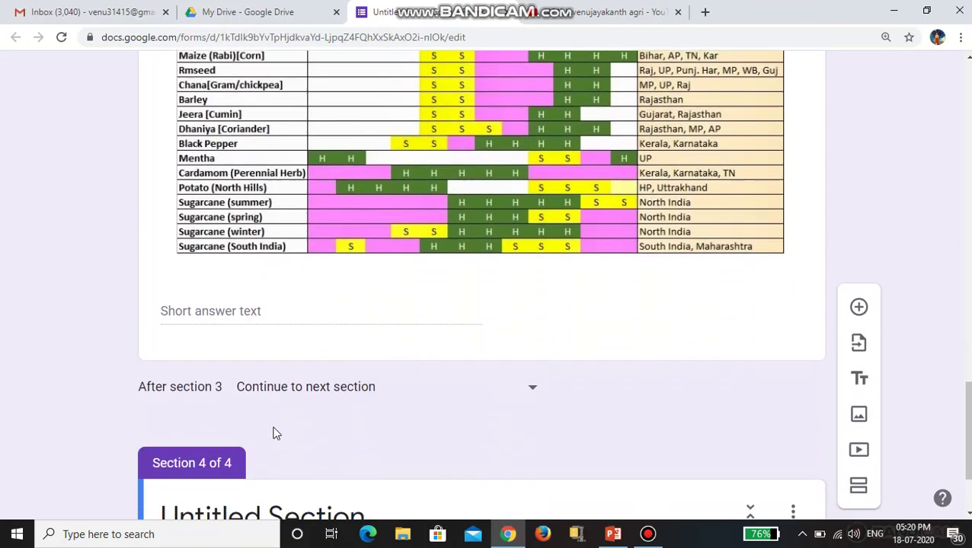
left_click(358, 387)
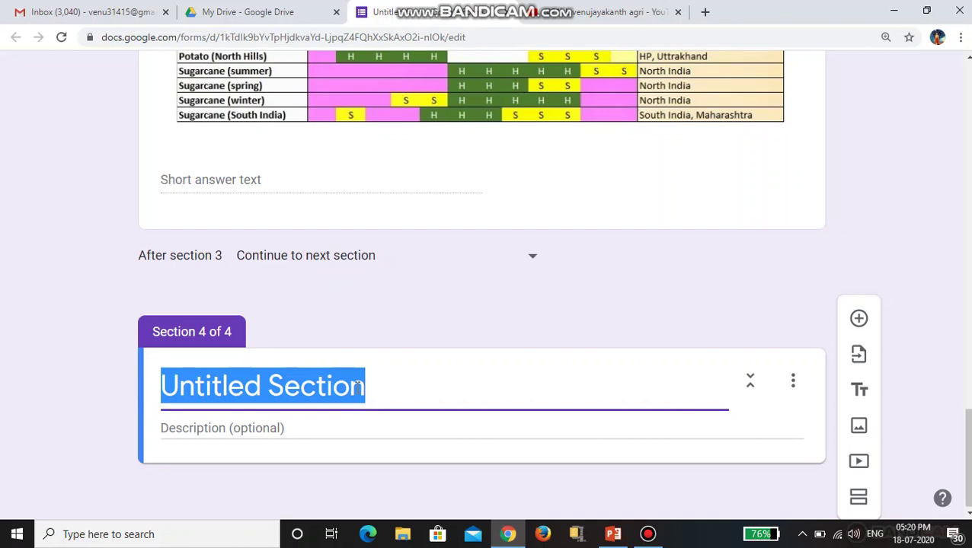
Title section 4 'VIDEO ON CROP CALENDAR PREPARATION', removing a mistyped letter first
type("C")
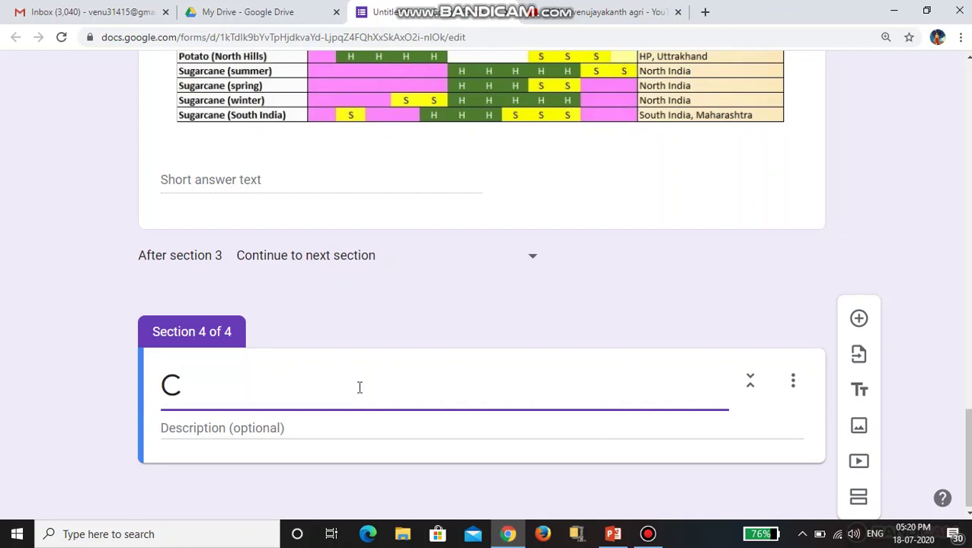
key("BackSpace")
type("VID")
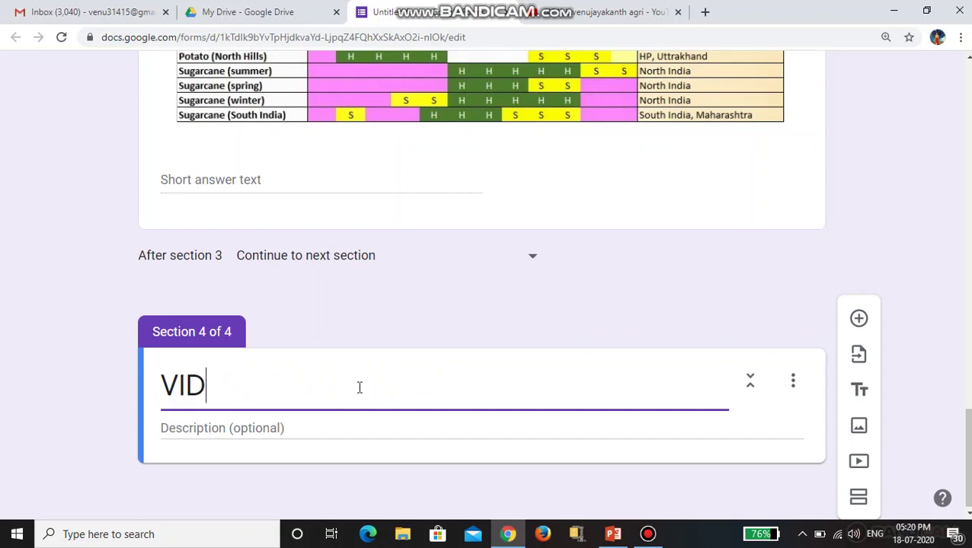
type("EO ON")
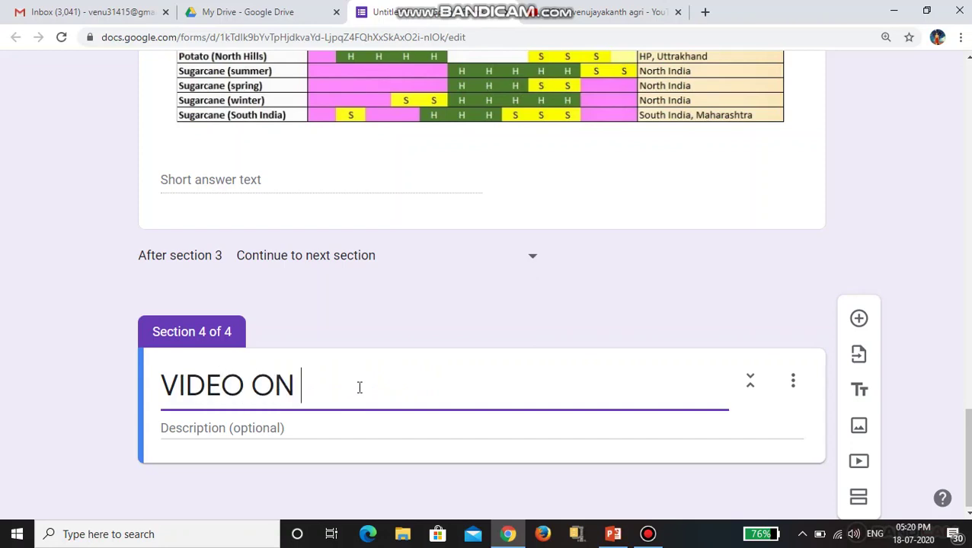
type(" CROP ")
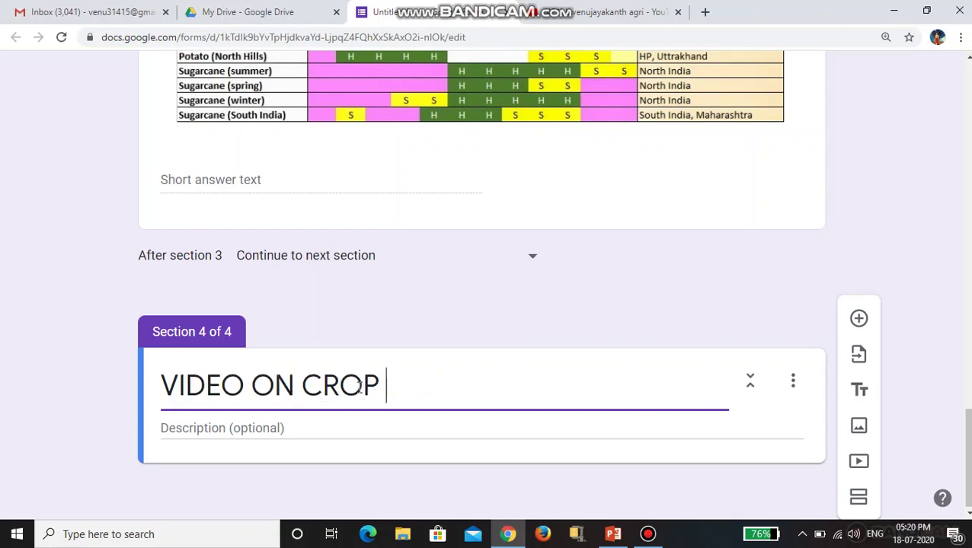
type("CALEND")
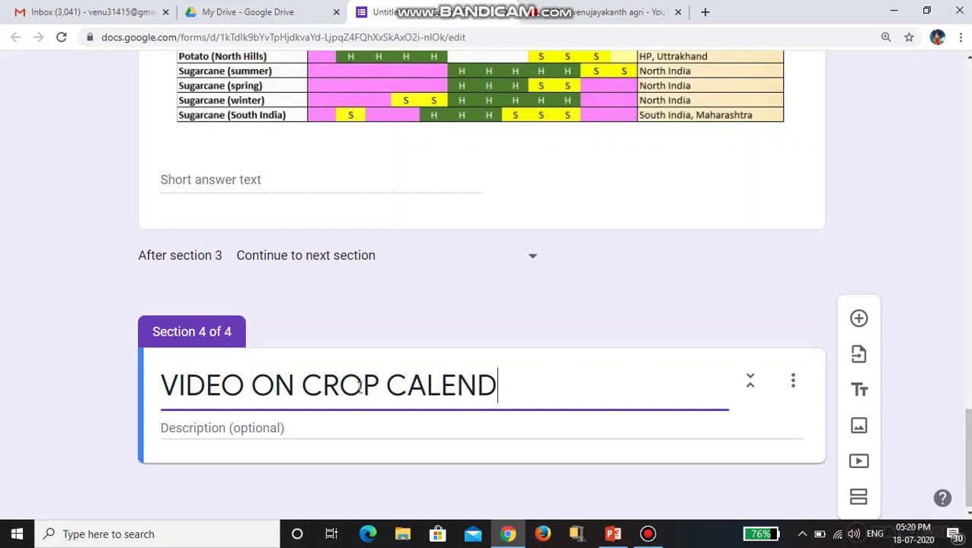
type("AR PREPARA")
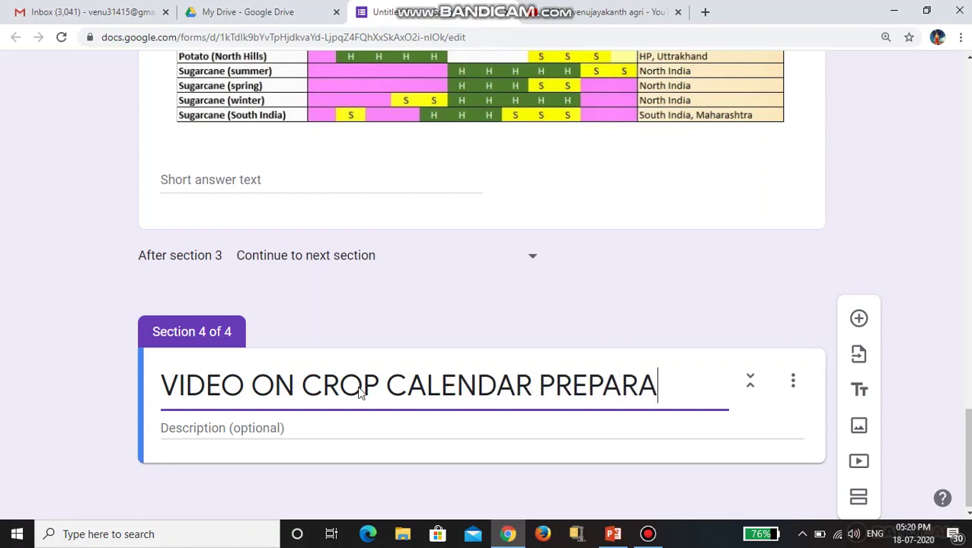
type("TION")
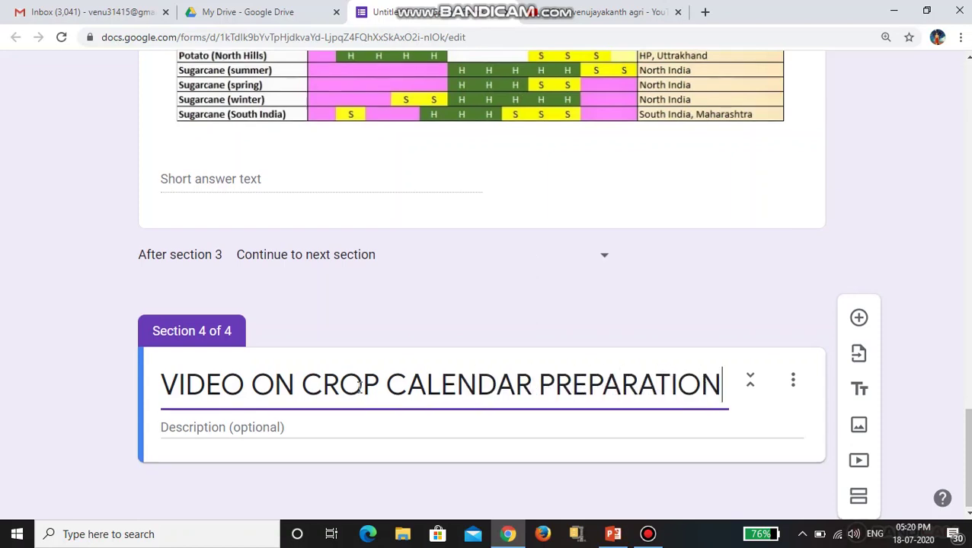
Add a short-answer question to the video section
left_click(859, 318)
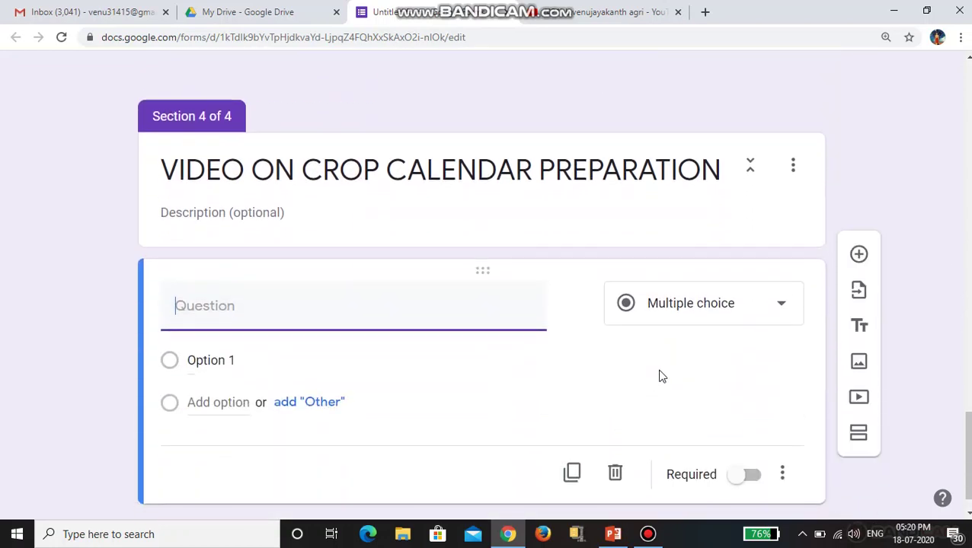
left_click(761, 305)
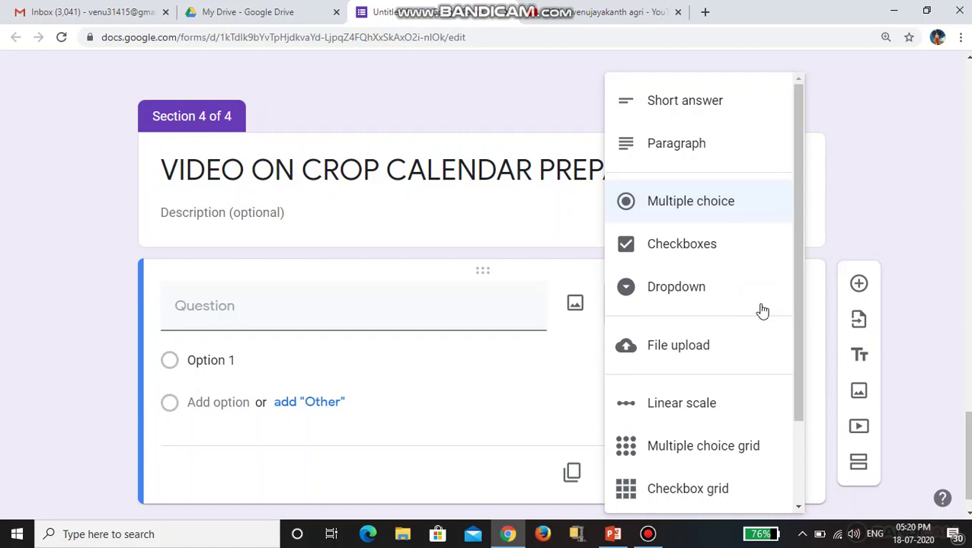
left_click(722, 112)
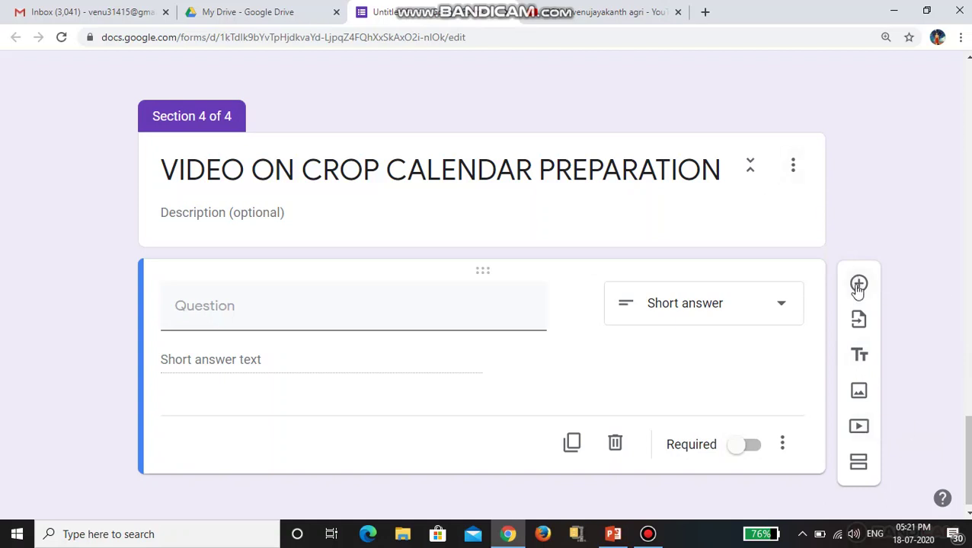
Start adding a video by URL and switch to the YouTube uploads page
left_click(859, 429)
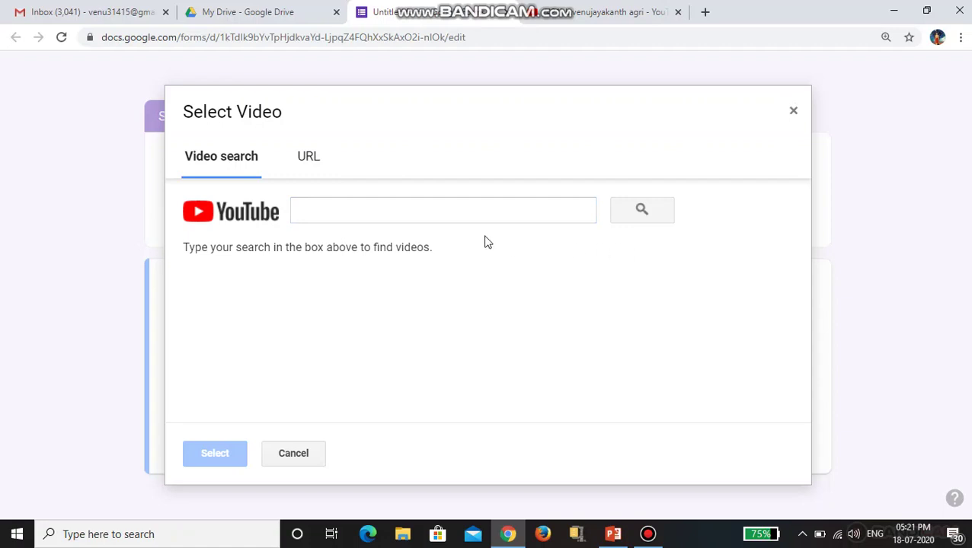
left_click(308, 162)
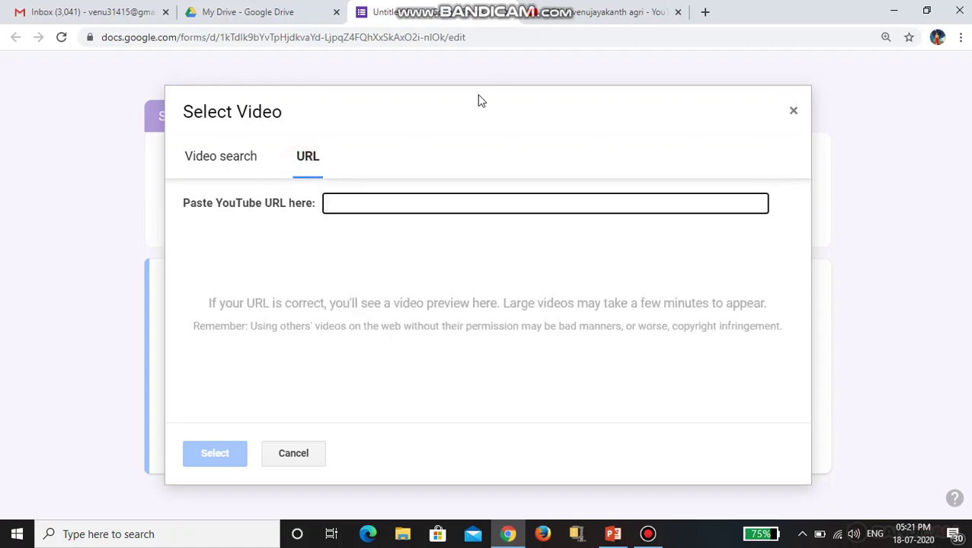
left_click(648, 16)
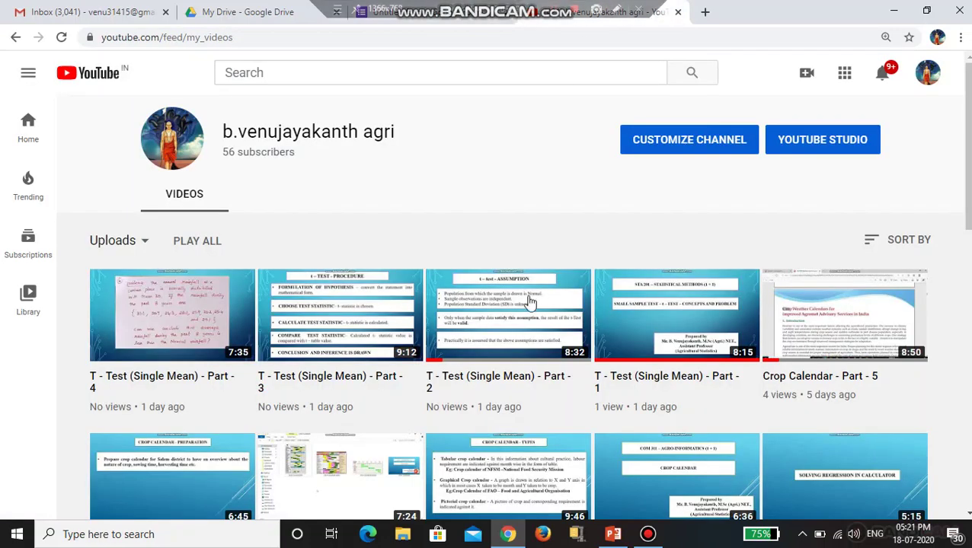
Copy the Crop Calendar - Part 4 video link from YouTube and return to the form
scroll(675, 329, "down", 1)
scroll(674, 329, "down", 3)
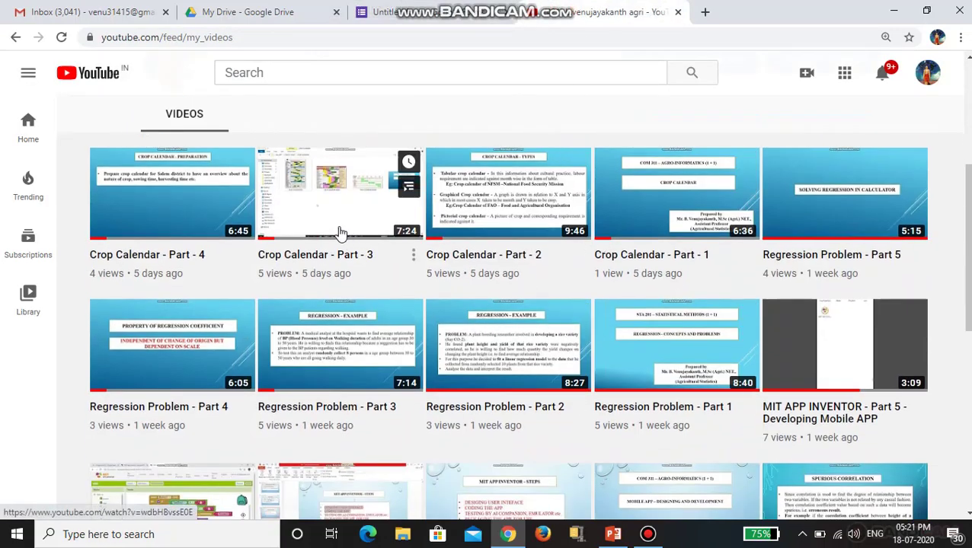
right_click(169, 190)
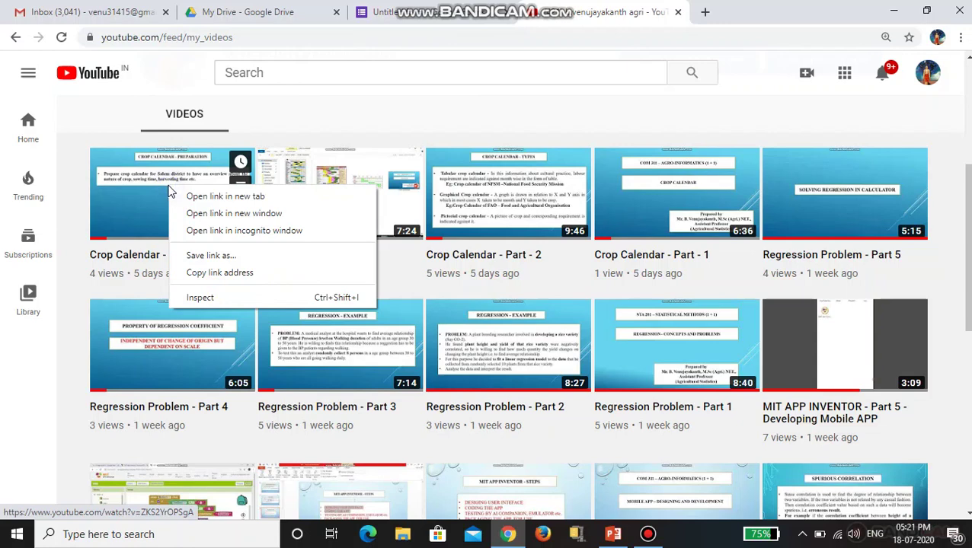
left_click(195, 279)
left_click(415, 11)
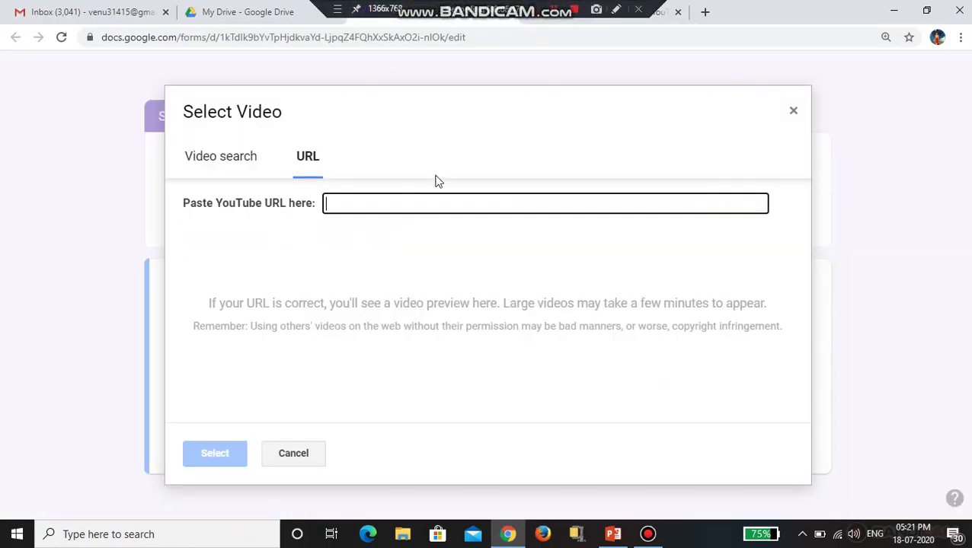
Paste the Crop Calendar - Part 4 link into the video URL field and insert the video
right_click(383, 204)
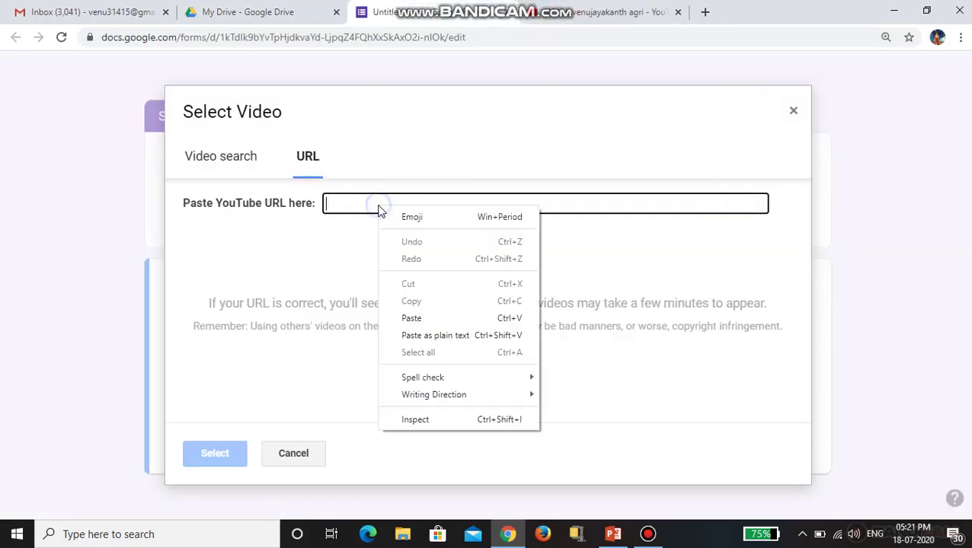
left_click(411, 318)
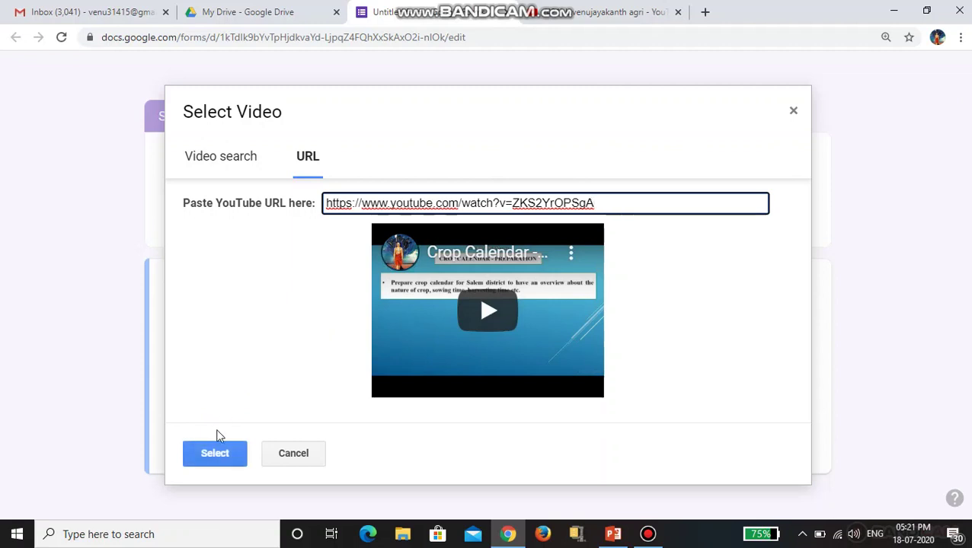
left_click(214, 454)
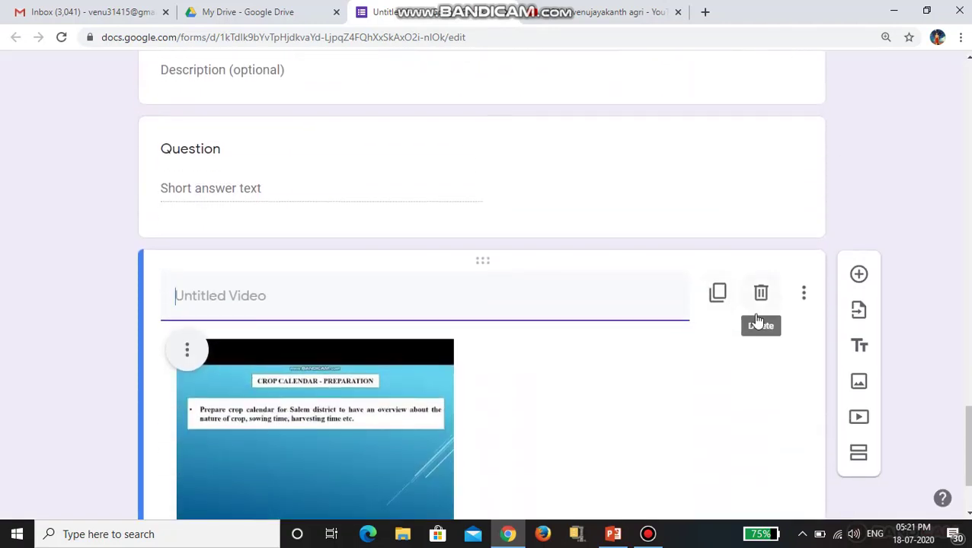
scroll(799, 342, "down", 2)
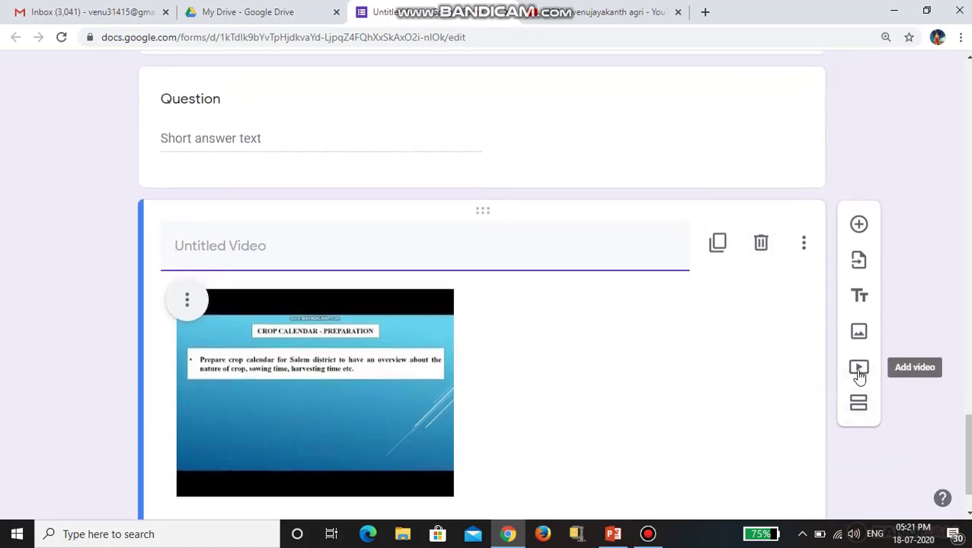
scroll(860, 377, "up", 2)
left_click(748, 274)
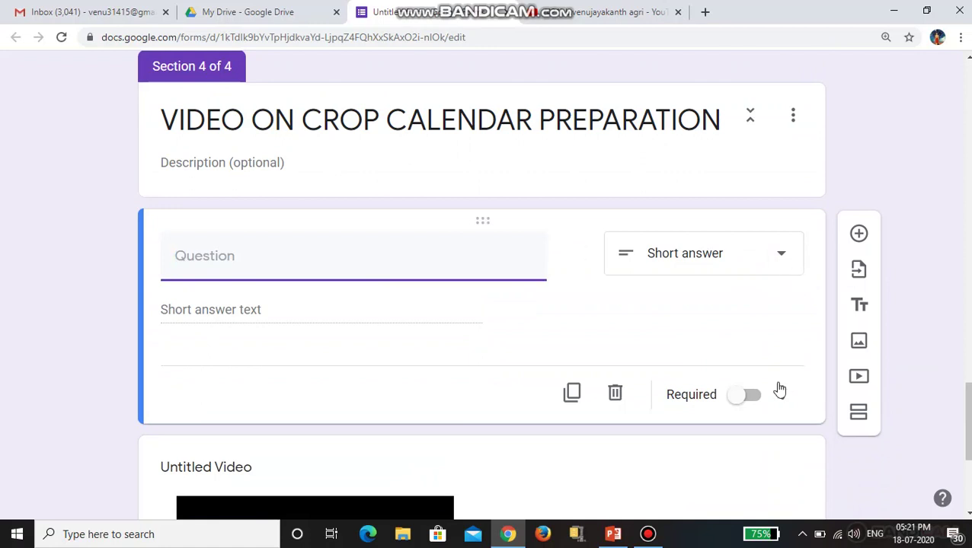
Delete the empty question and title the video 'PREPARATION ON CROP CALENDAR'
left_click(617, 394)
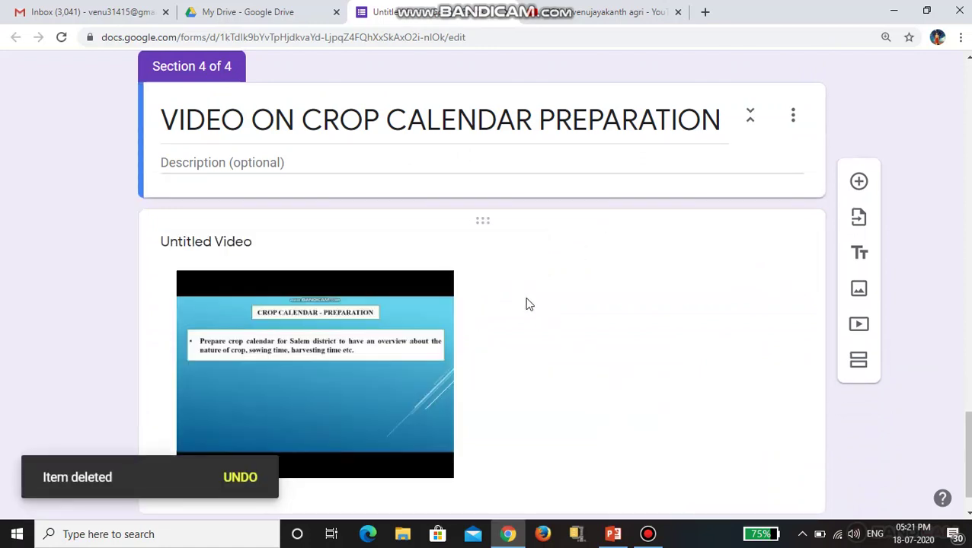
left_click(269, 250)
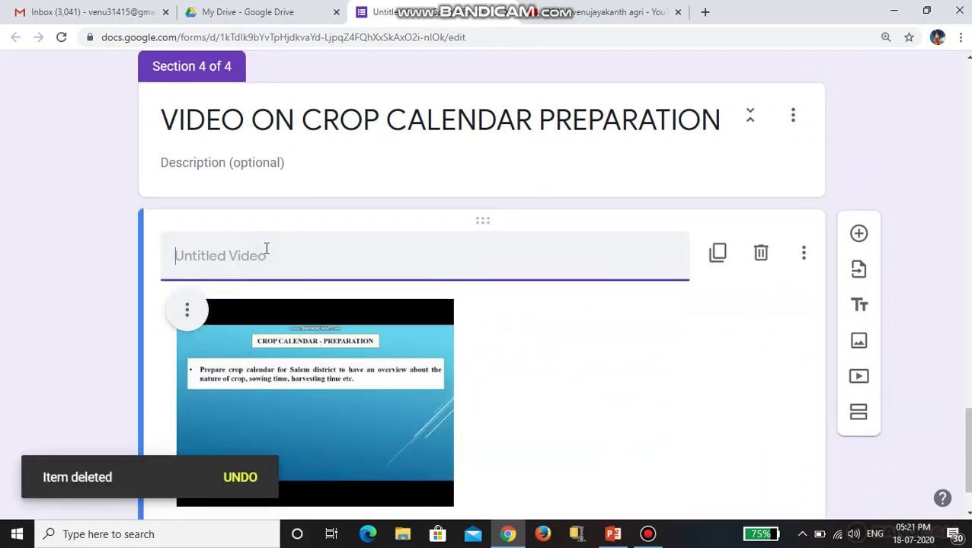
type("PR")
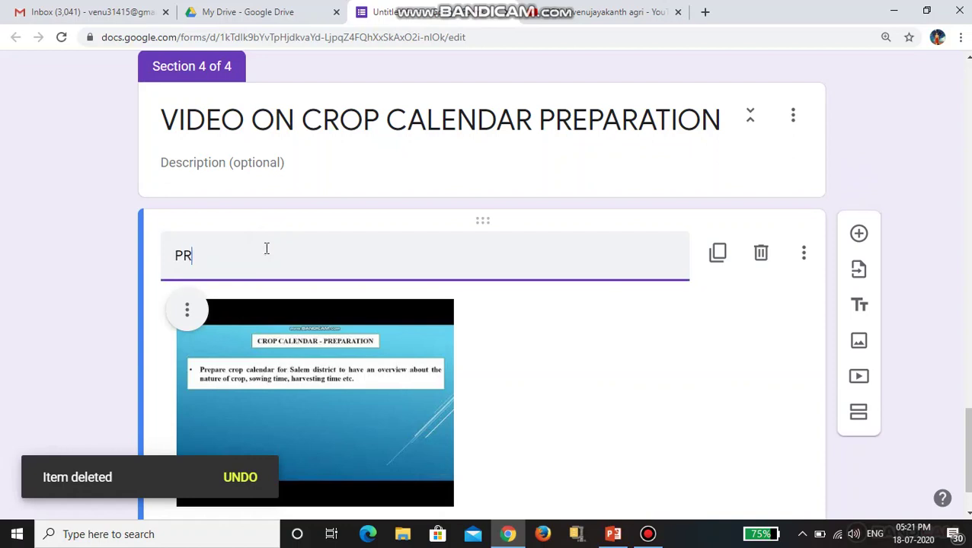
type("EPARATION")
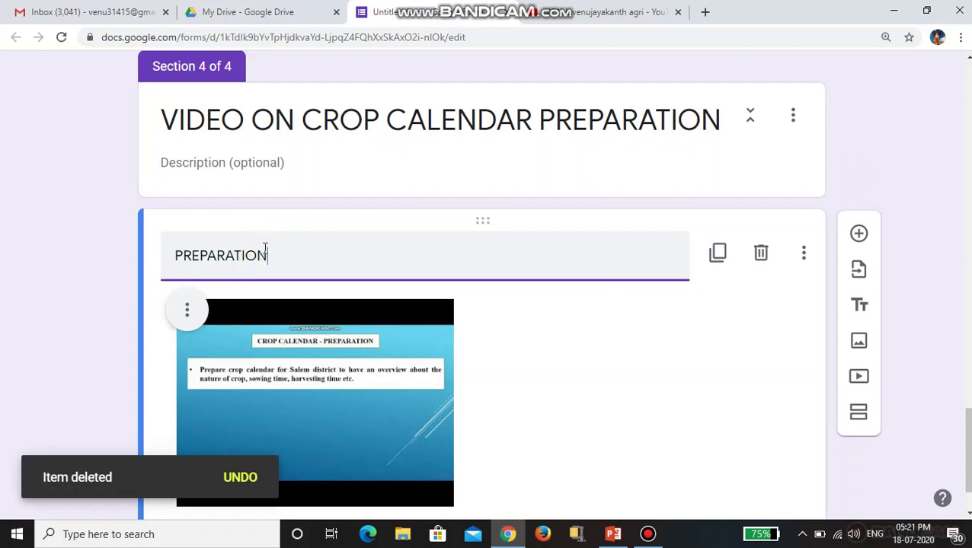
type(" ON C")
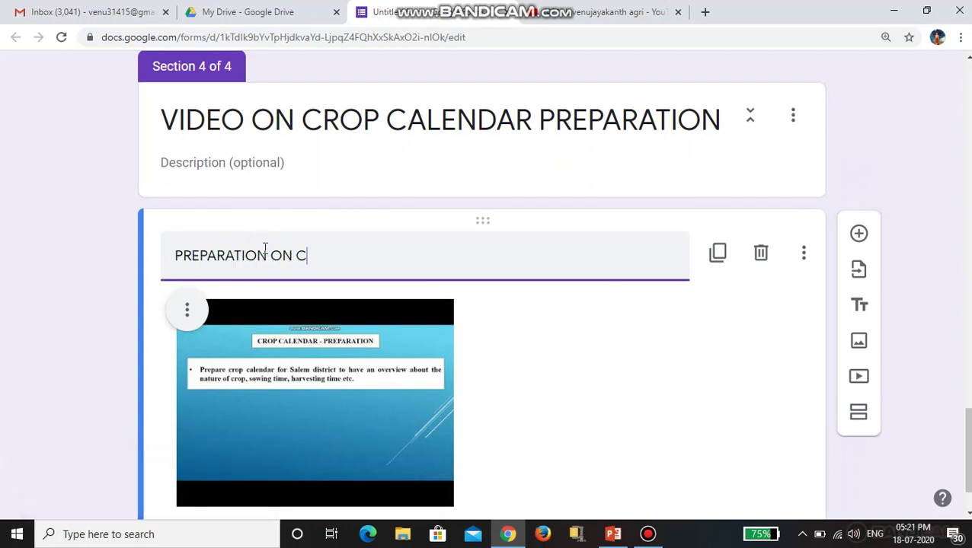
type("ROP CALENDA")
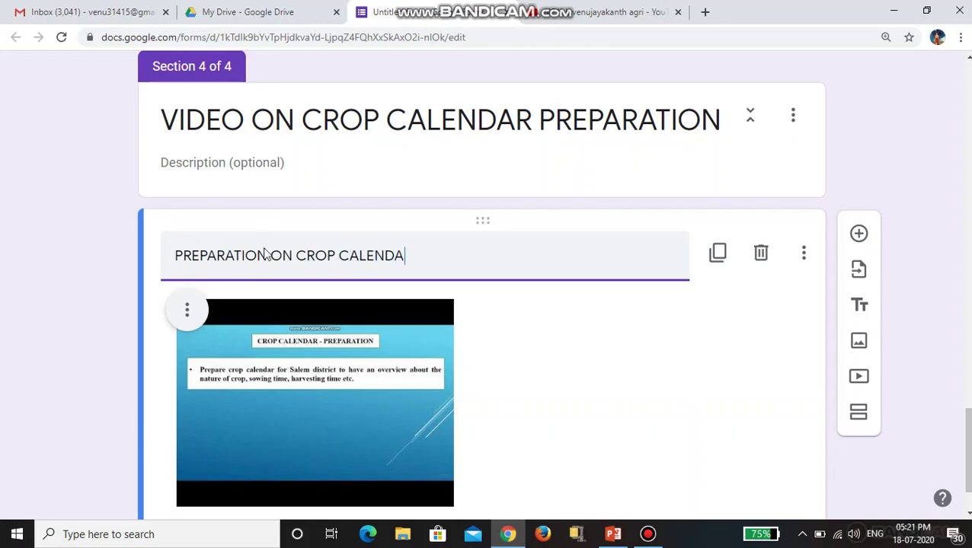
type("R")
scroll(263, 253, "up", 4)
scroll(263, 254, "down", 5)
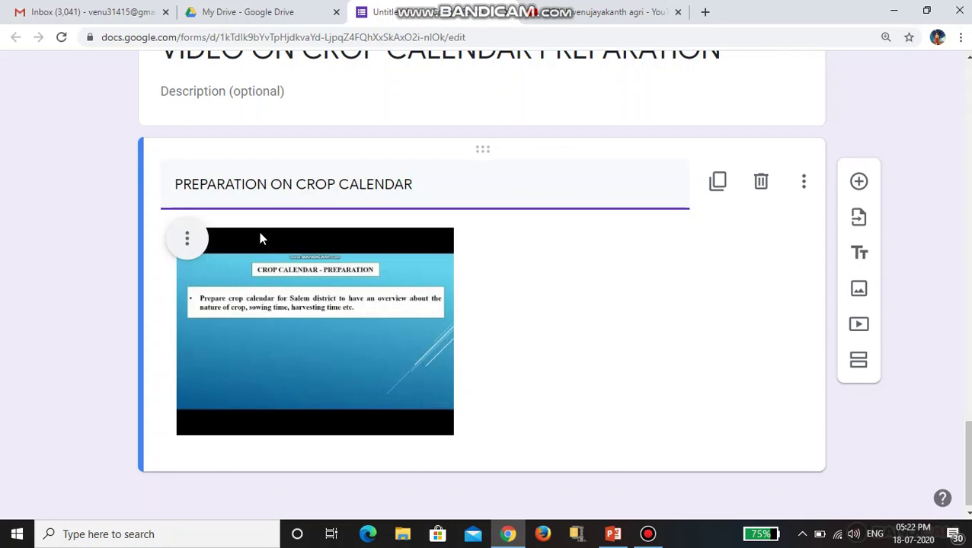
scroll(261, 232, "up", 10)
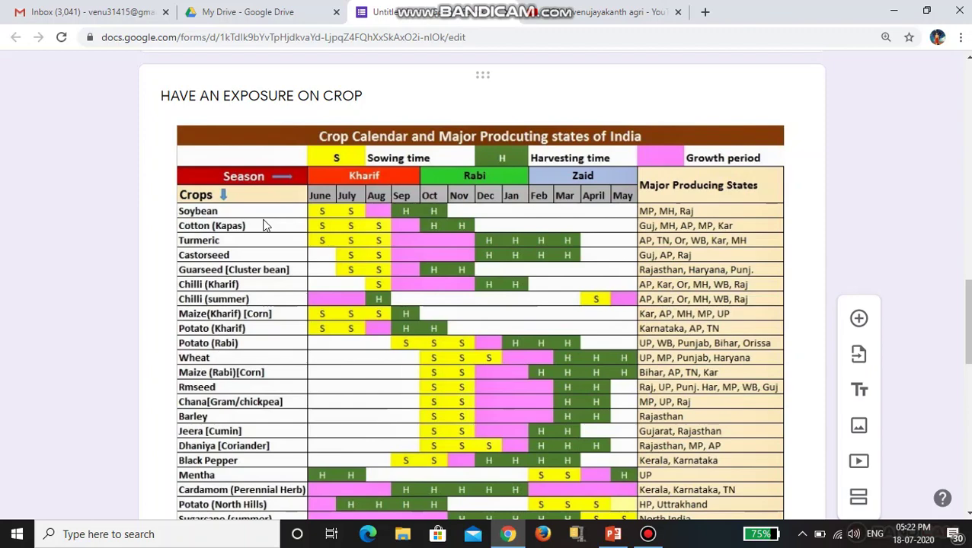
scroll(265, 222, "up", 15)
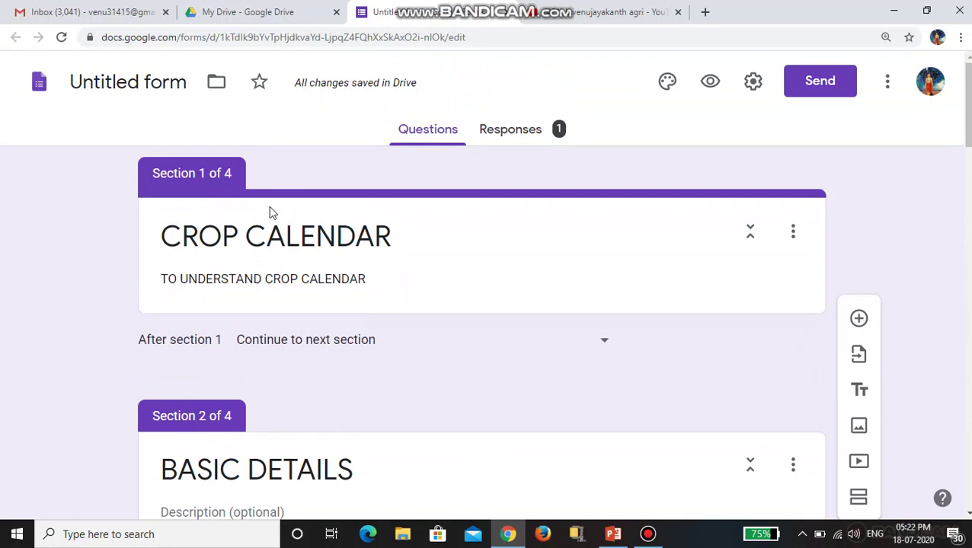
Preview the form and move into the BASIC DETAILS section
left_click(707, 83)
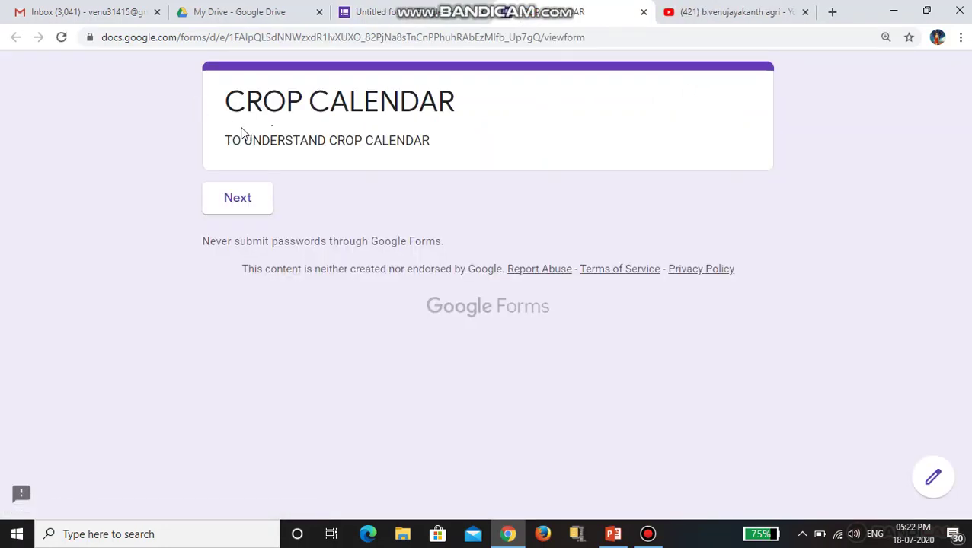
left_click(238, 202)
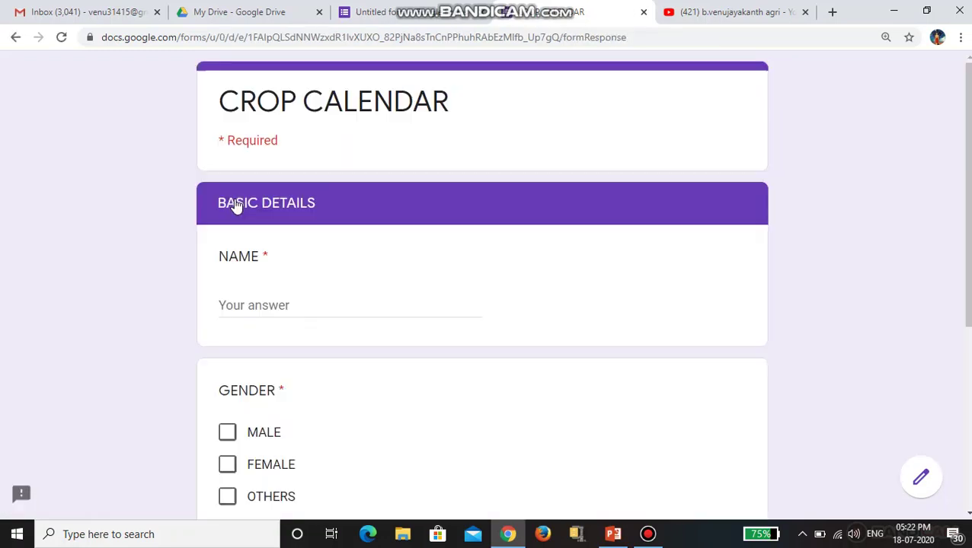
scroll(307, 274, "down", 2)
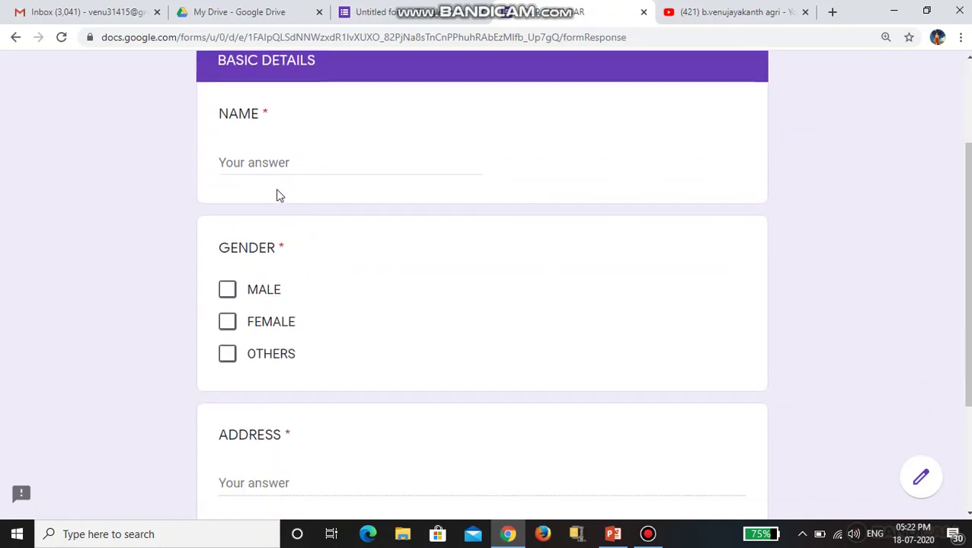
Enter a test respondent's name, choose MALE, type an address, and continue to the picture section
left_click(242, 162)
type("VEN")
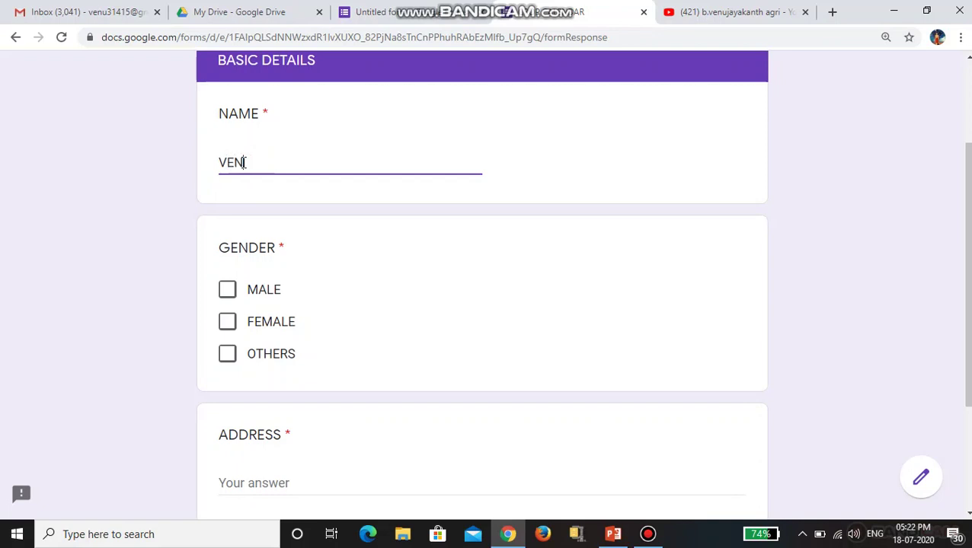
type("U")
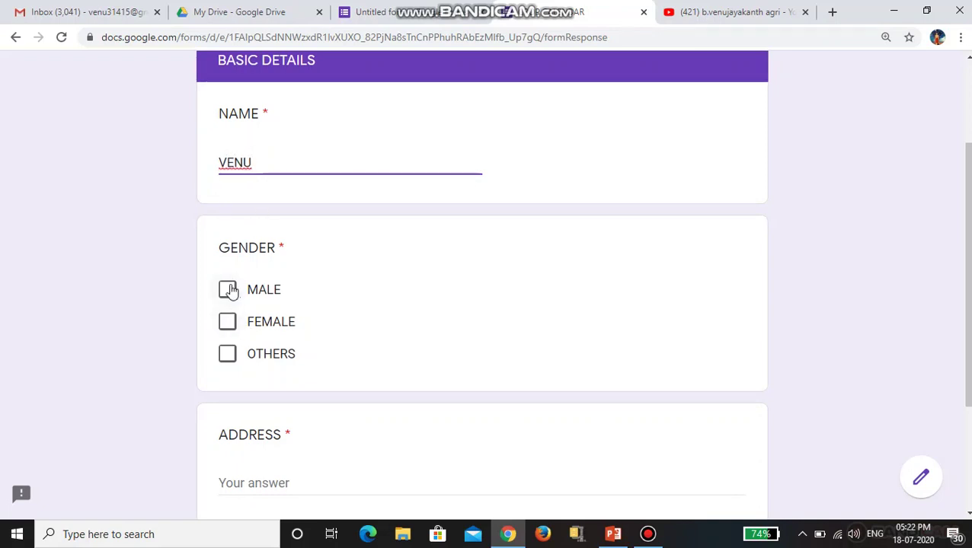
left_click(228, 296)
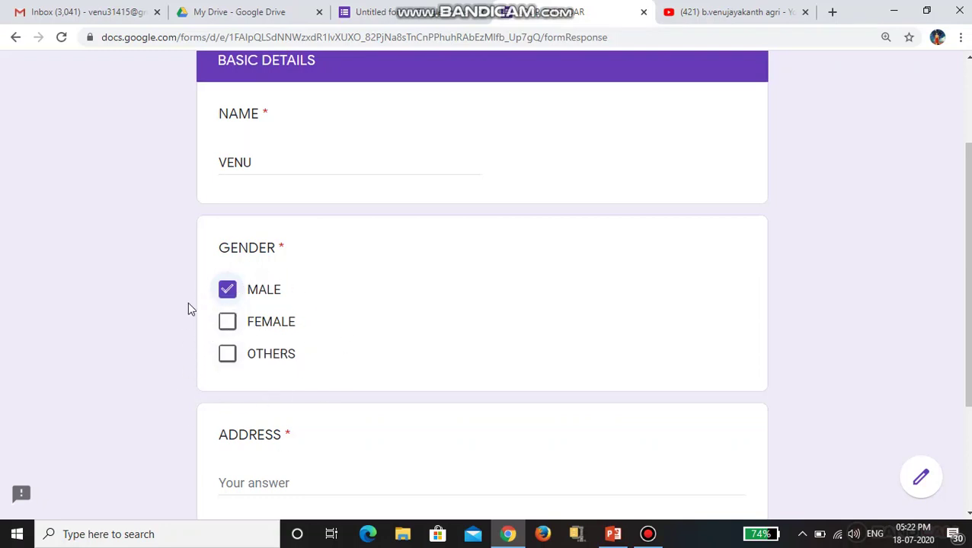
left_click(228, 292)
left_click(227, 291)
scroll(249, 305, "down", 3)
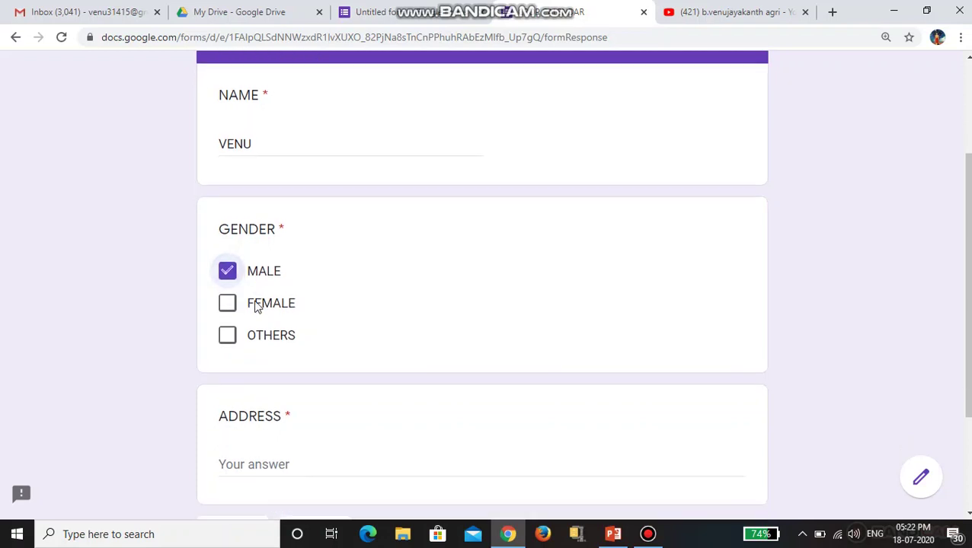
left_click(241, 305)
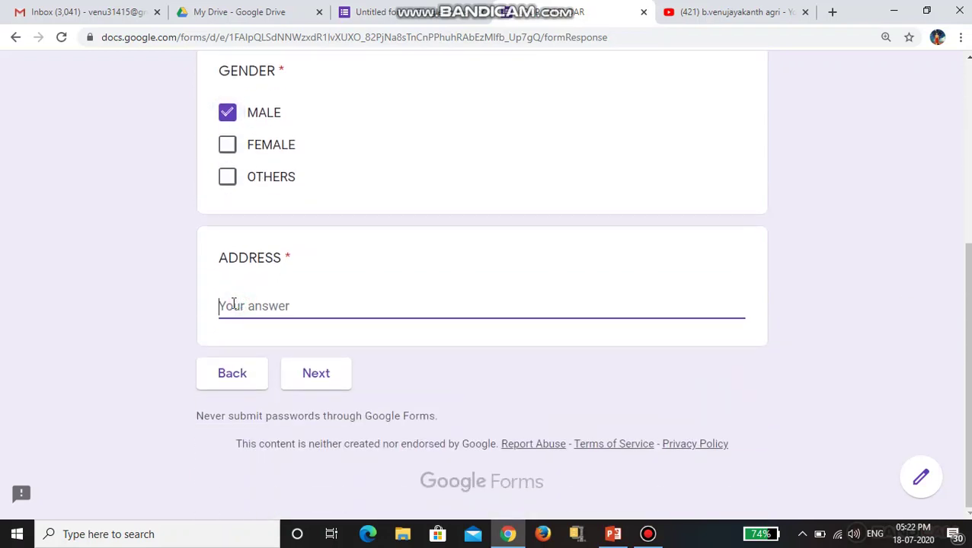
type("TNAU")
scroll(233, 304, "up", 4)
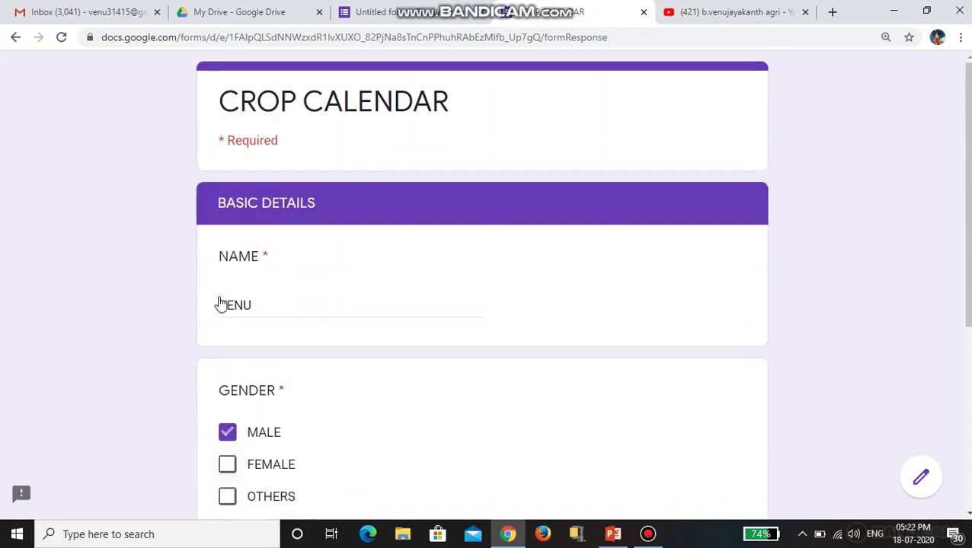
scroll(233, 288, "down", 4)
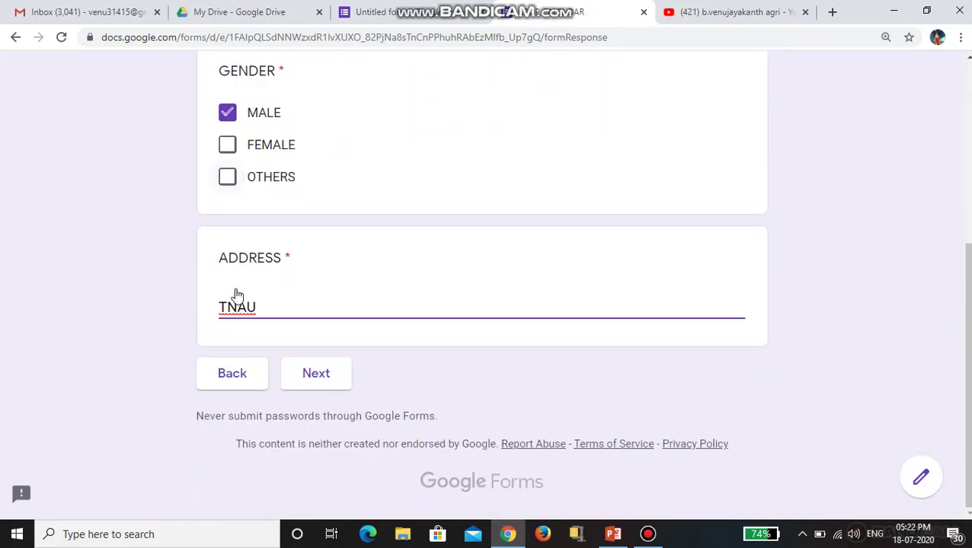
left_click(305, 378)
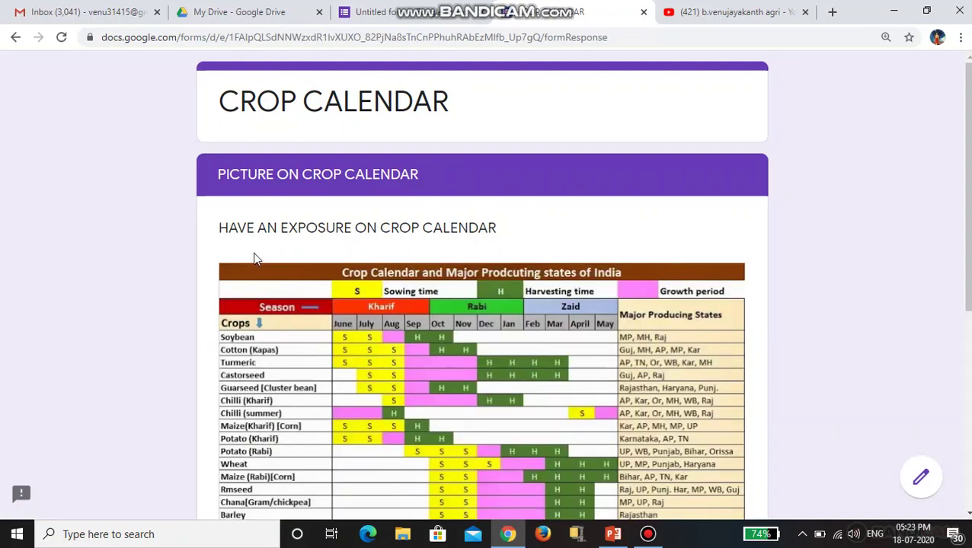
Scroll through the crop-calendar picture page and advance to the video section
scroll(396, 252, "down", 2)
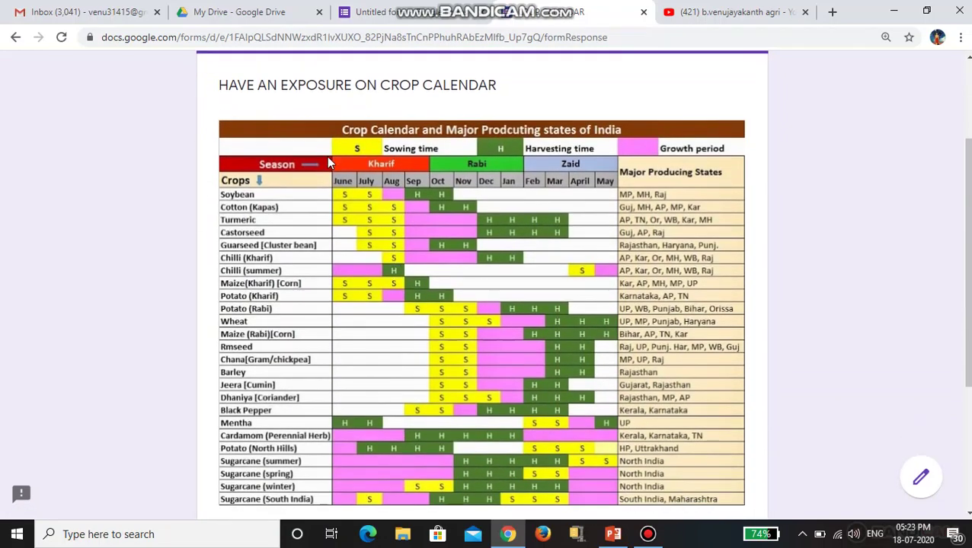
scroll(352, 323, "down", 3)
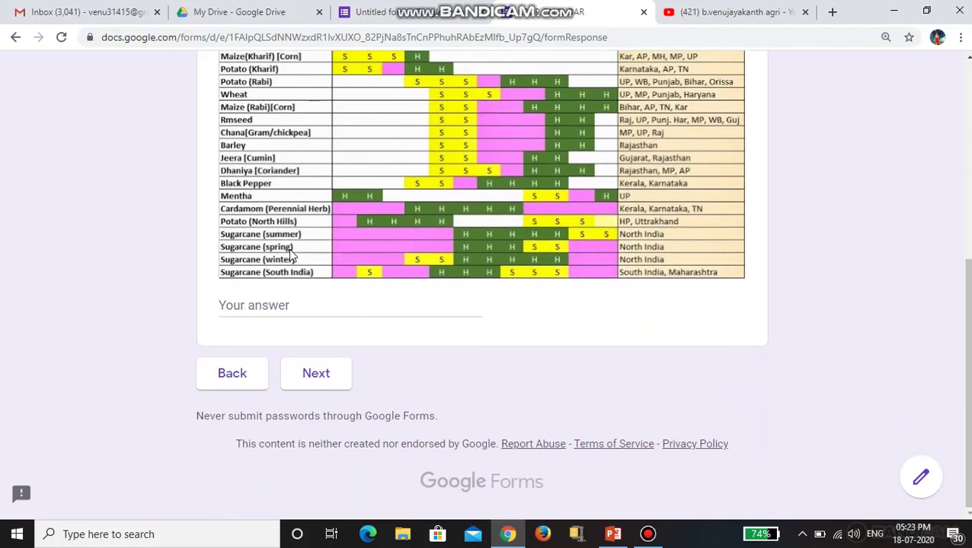
scroll(293, 380, "up", 5)
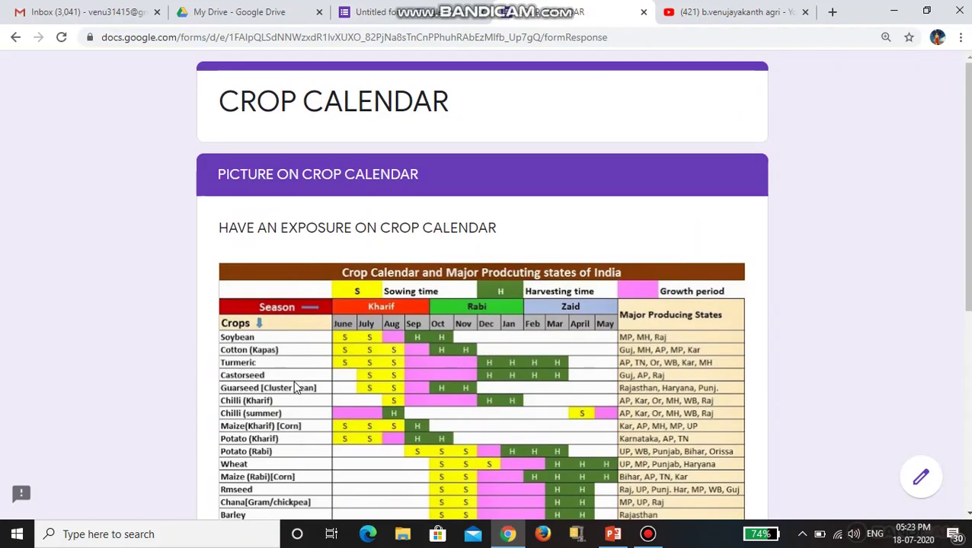
scroll(294, 383, "down", 5)
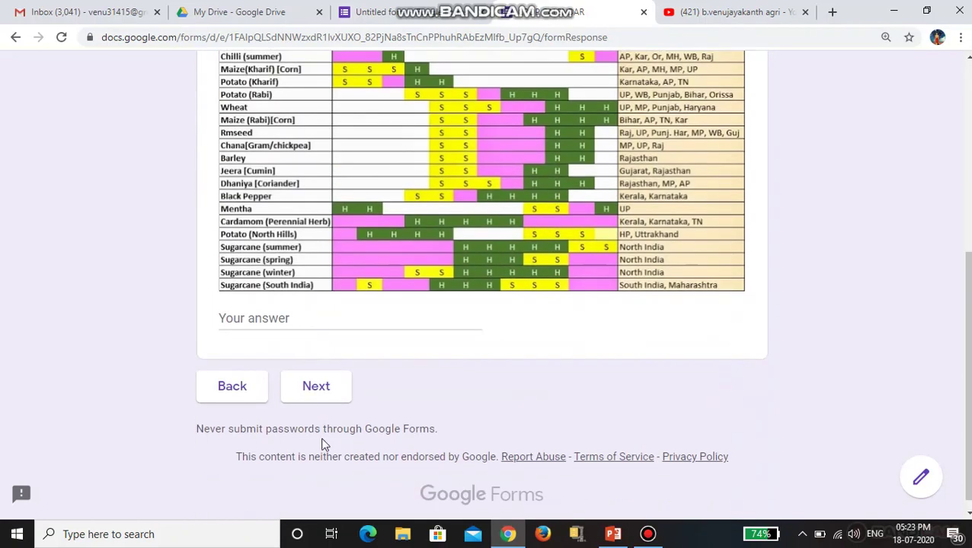
left_click(316, 387)
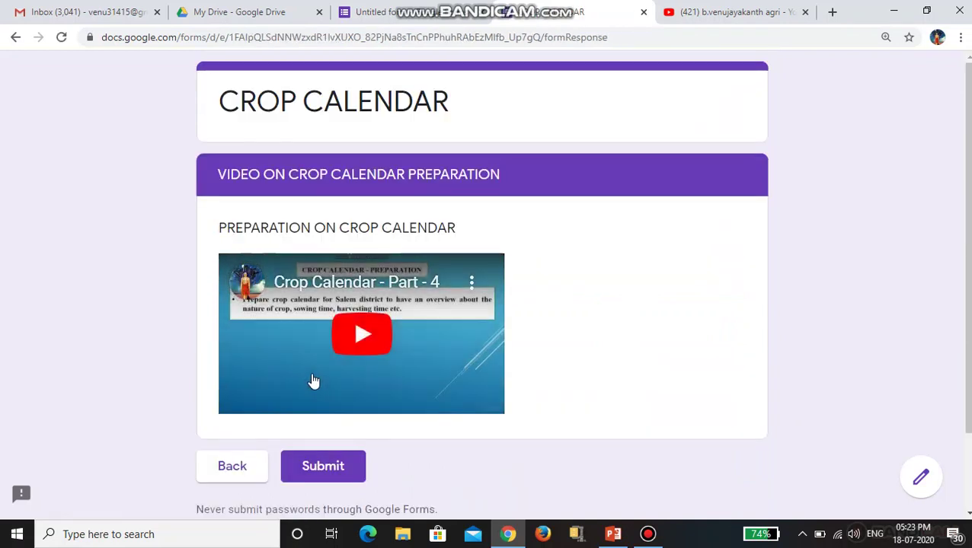
Briefly play and pause the embedded crop calendar video, then return to the editor and the sections slide
left_click(345, 342)
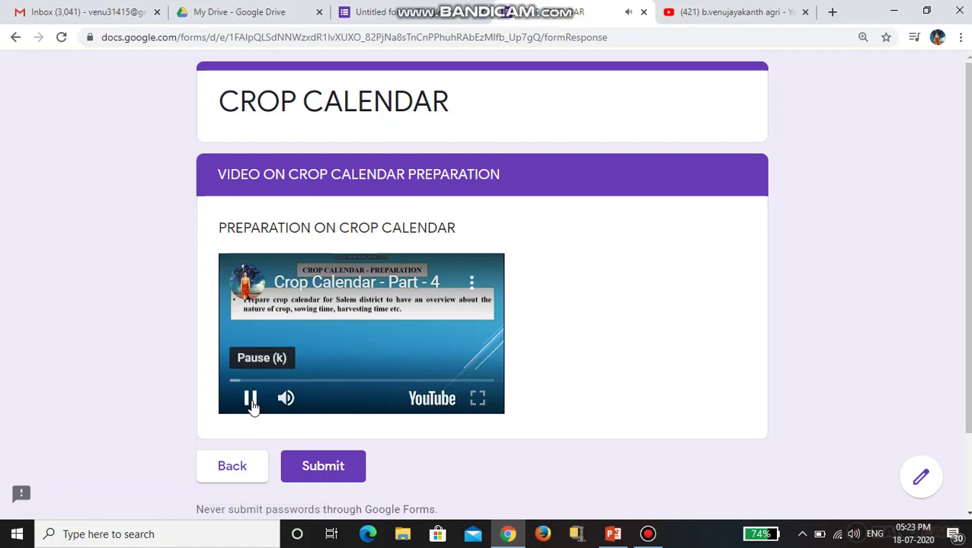
left_click(251, 398)
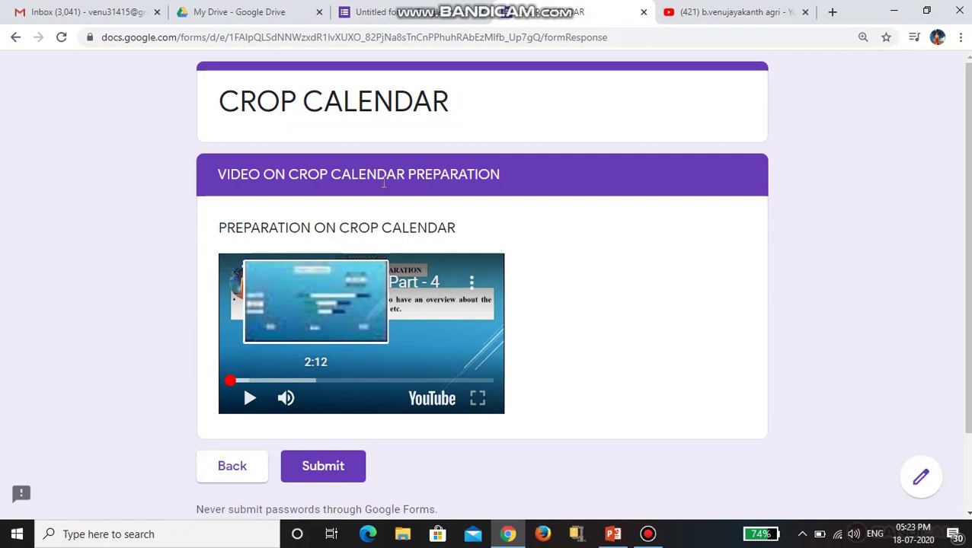
mouse_move(383, 6)
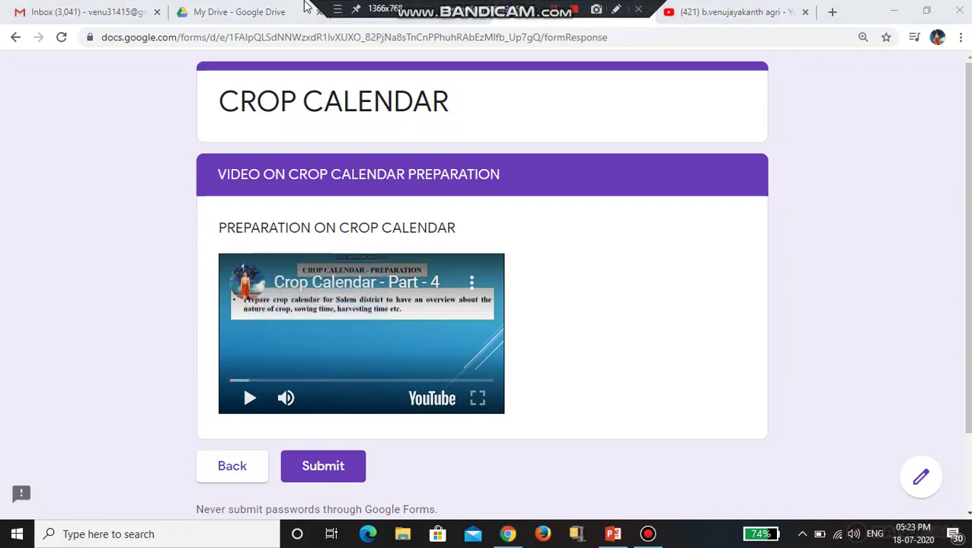
left_click(358, 15)
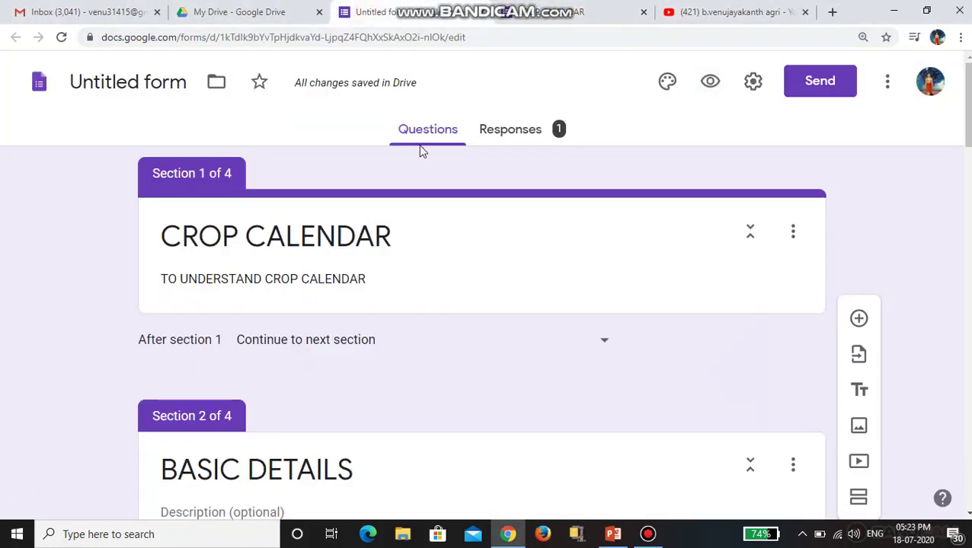
scroll(370, 286, "down", 5)
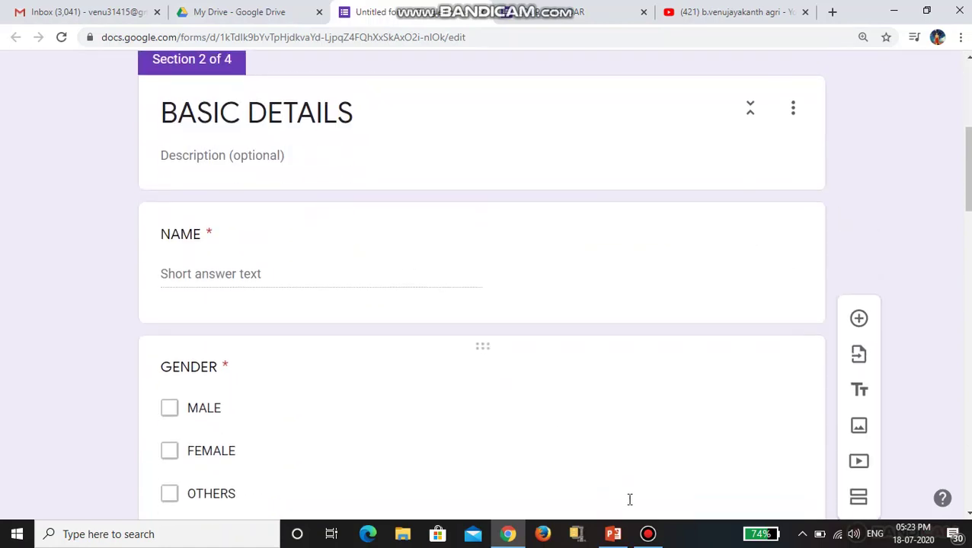
left_click(606, 533)
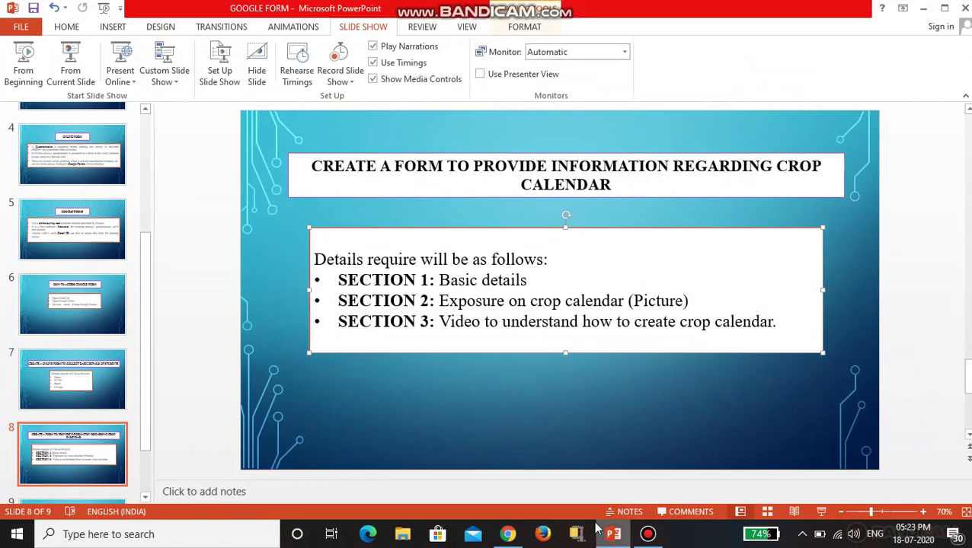
Check slide 8's list of the three planned form sections, then go back to the form
left_click(440, 282)
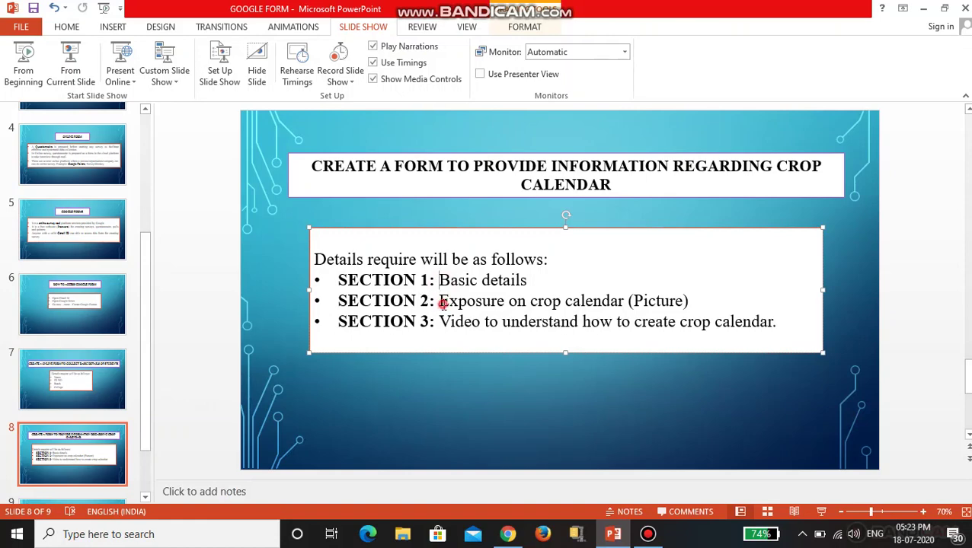
left_click_drag(442, 305, 609, 322)
left_click(440, 327)
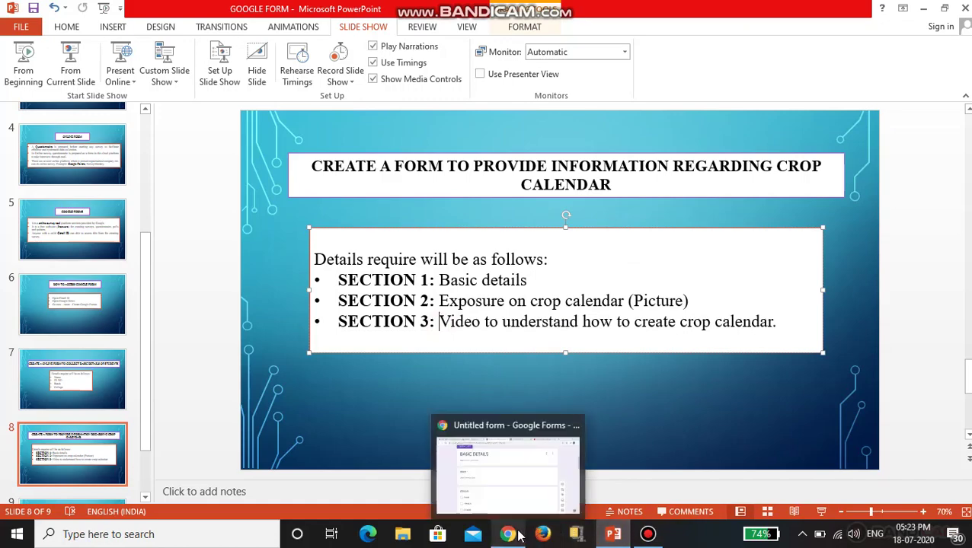
left_click(520, 483)
Scroll through the form's sections and inspect the crop calendar picture question
scroll(444, 342, "down", 4)
scroll(444, 344, "down", 4)
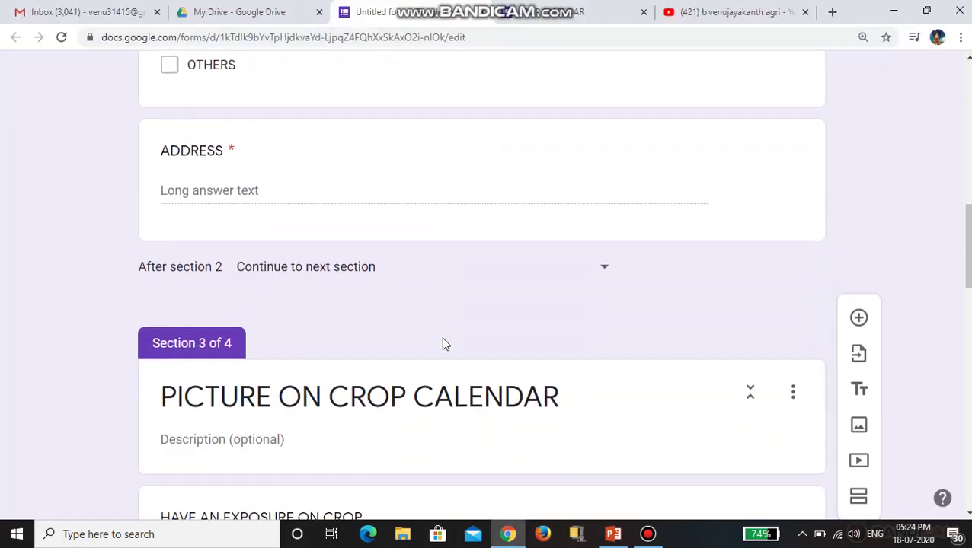
scroll(445, 344, "down", 1)
scroll(444, 345, "down", 8)
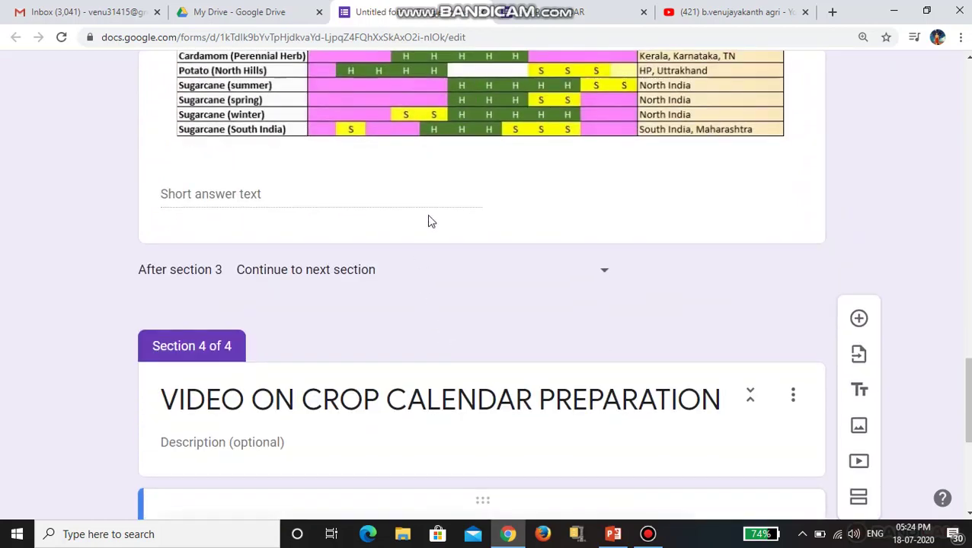
scroll(428, 221, "up", 8)
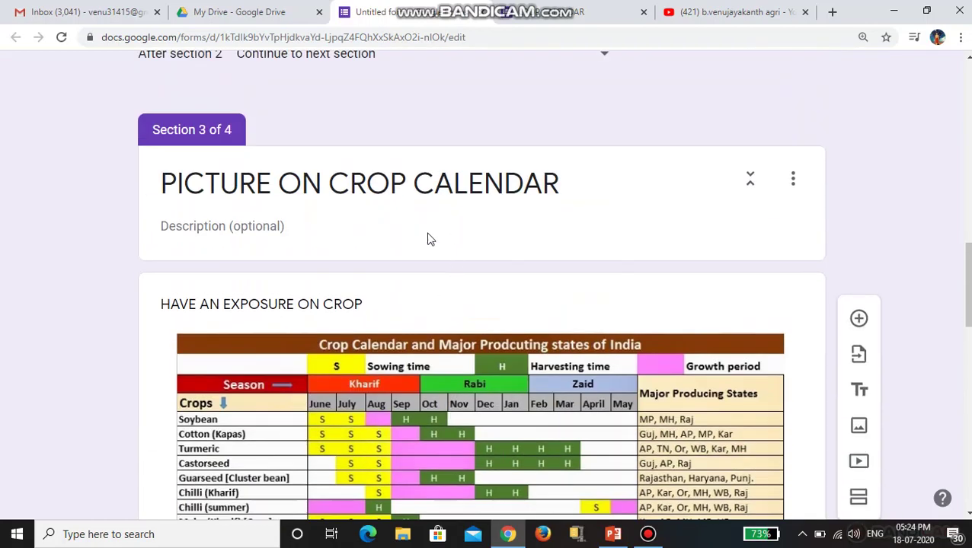
left_click(399, 300)
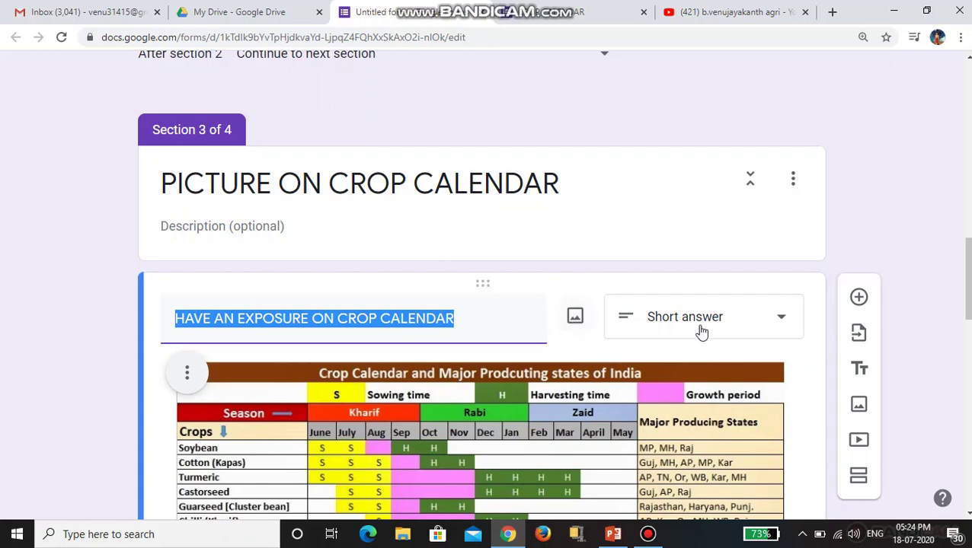
scroll(700, 329, "down", 2)
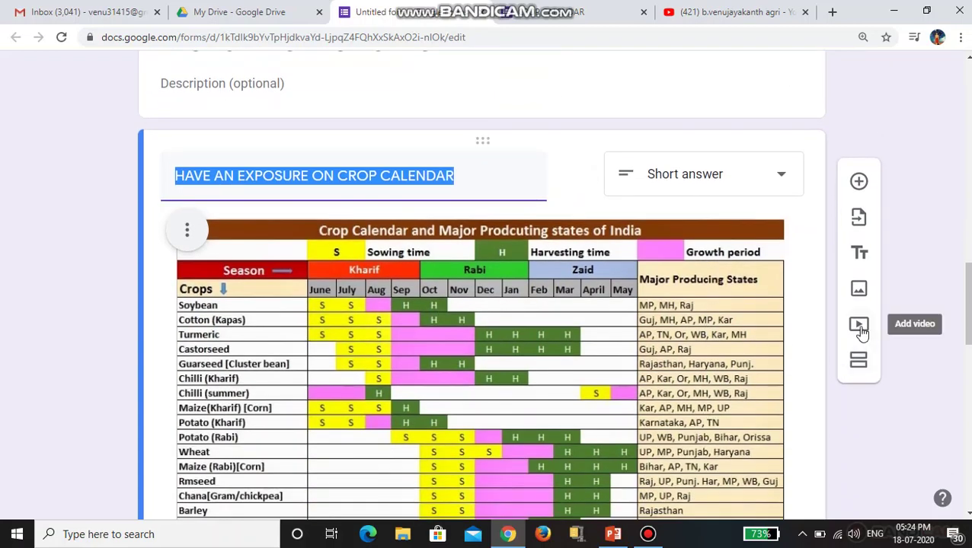
left_click(858, 329)
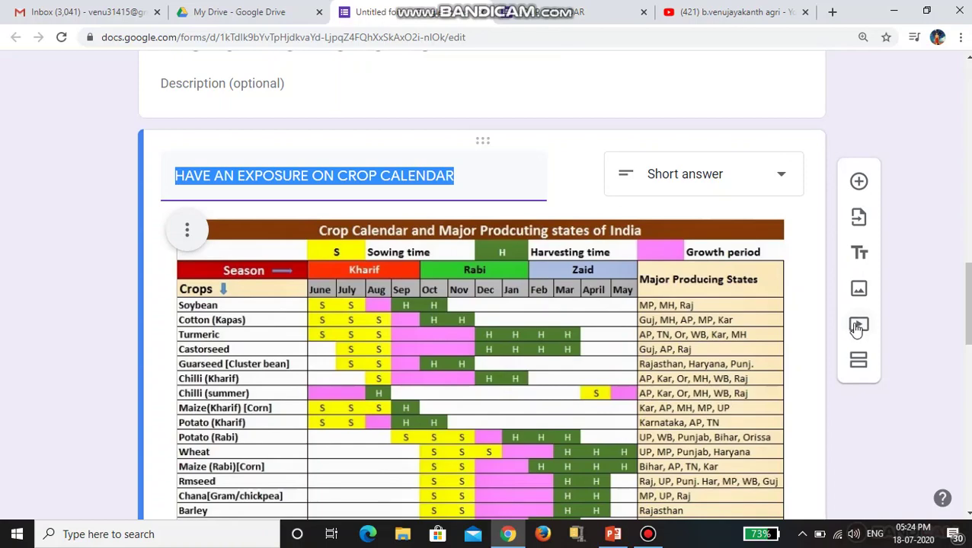
Return to the top of the form and open the Send form dialog
scroll(733, 342, "up", 1)
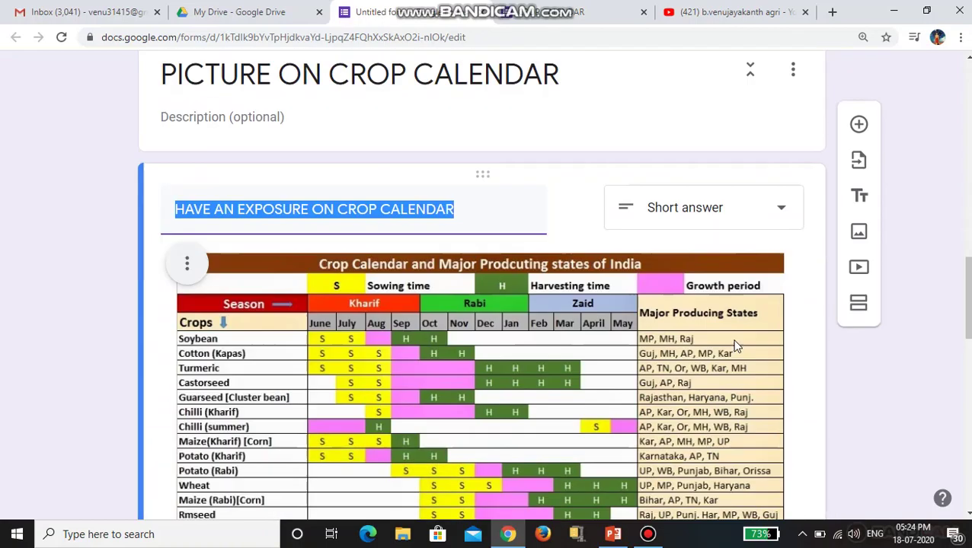
scroll(723, 341, "down", 15)
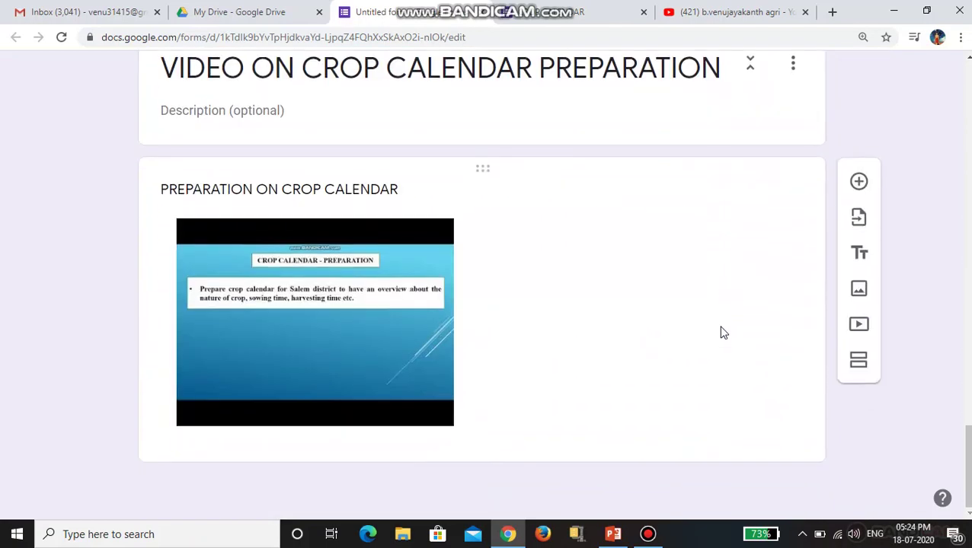
scroll(723, 339, "up", 10)
scroll(720, 325, "up", 15)
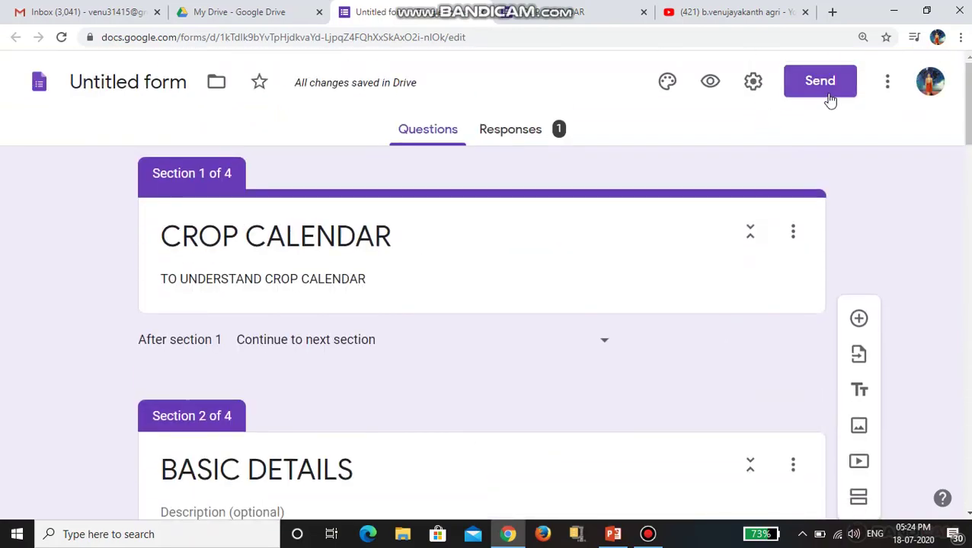
left_click(820, 83)
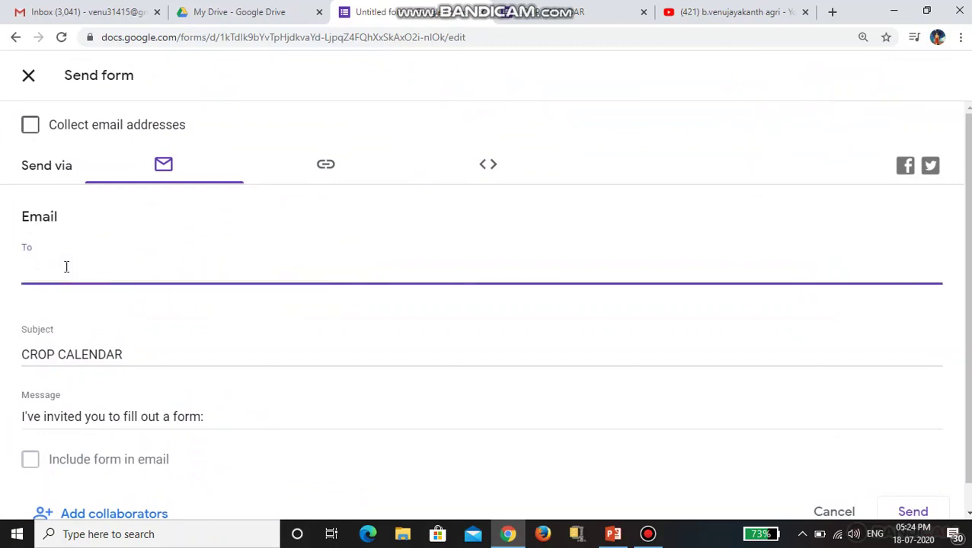
Show the CROP CALENDAR form's share link with Shorten URL ticked for a forms.gle address
type("VE")
left_click(328, 174)
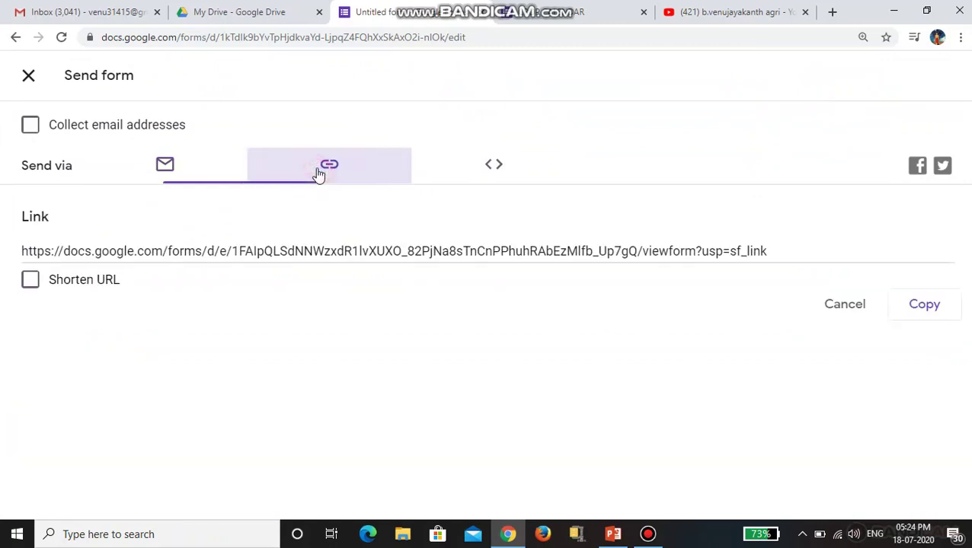
left_click(38, 282)
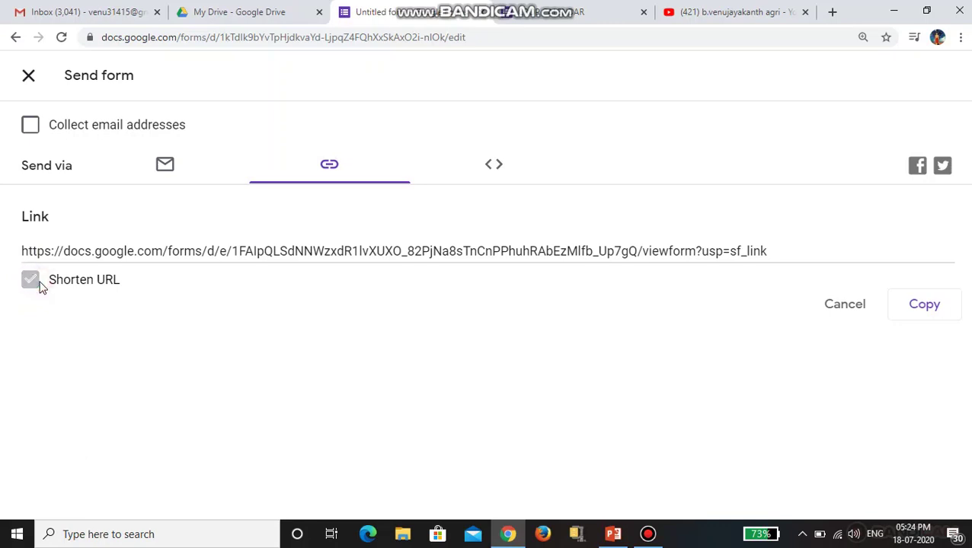